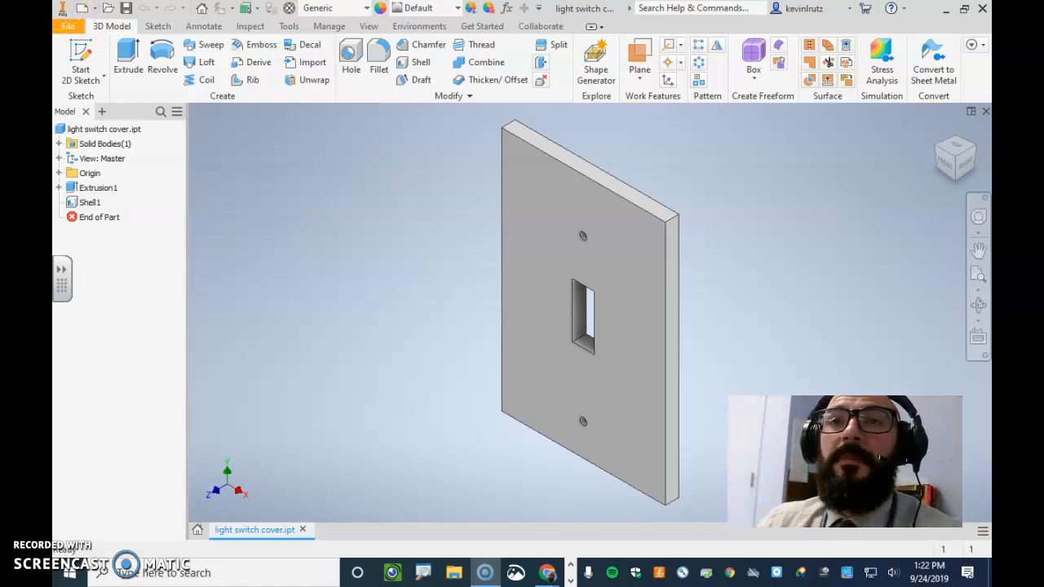
Create a new drawing file for the light switch cover part
click(68, 28)
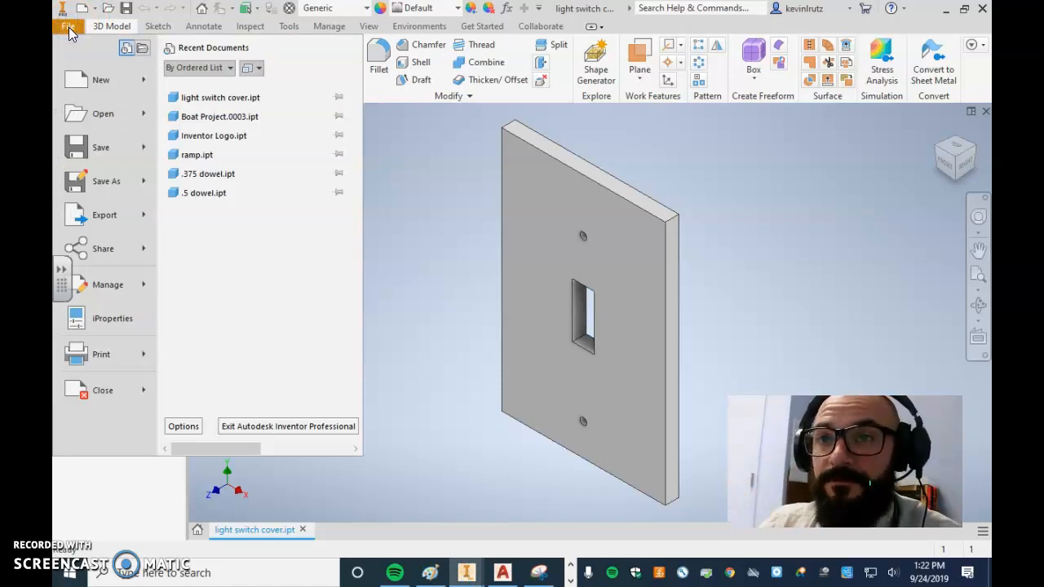
click(105, 114)
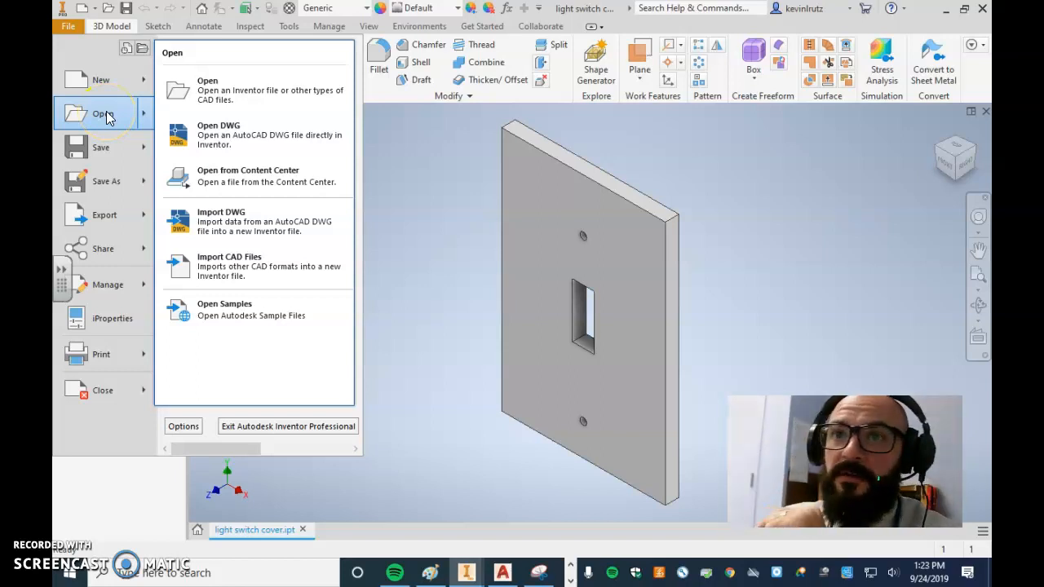
click(96, 99)
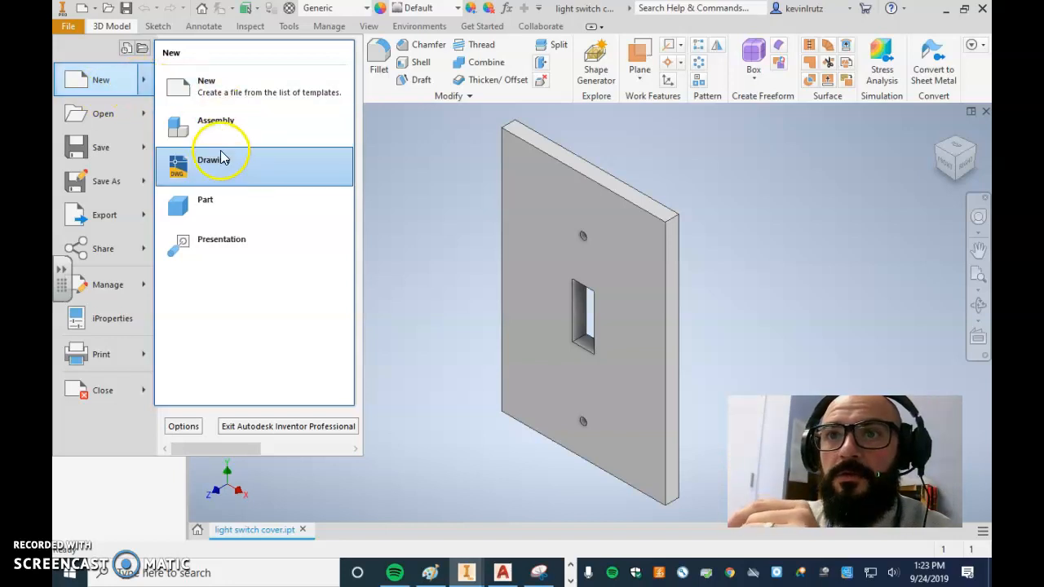
click(217, 163)
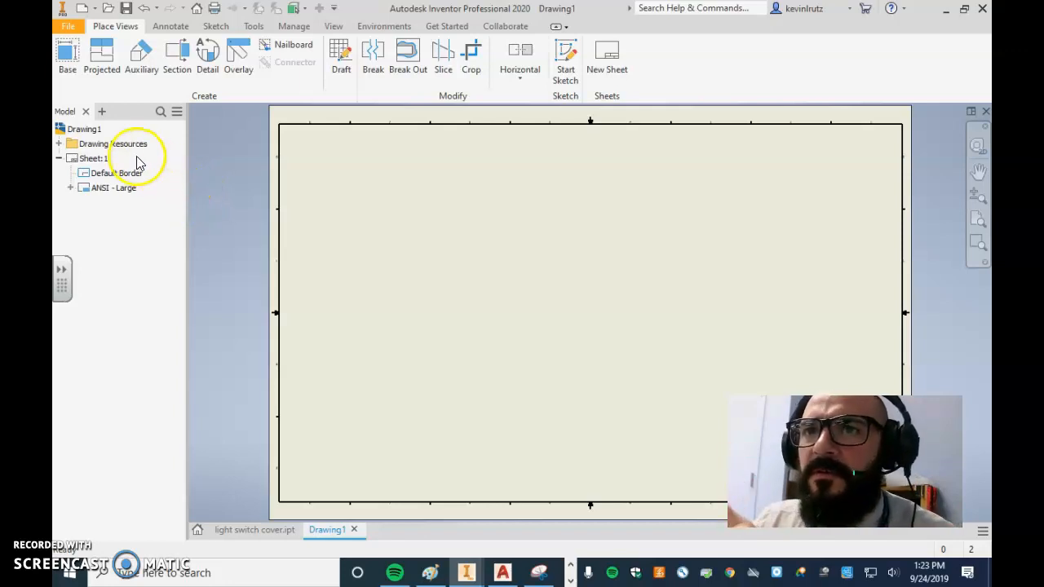
Edit Sheet:1 and set its size to A, keeping the landscape orientation
click(94, 160)
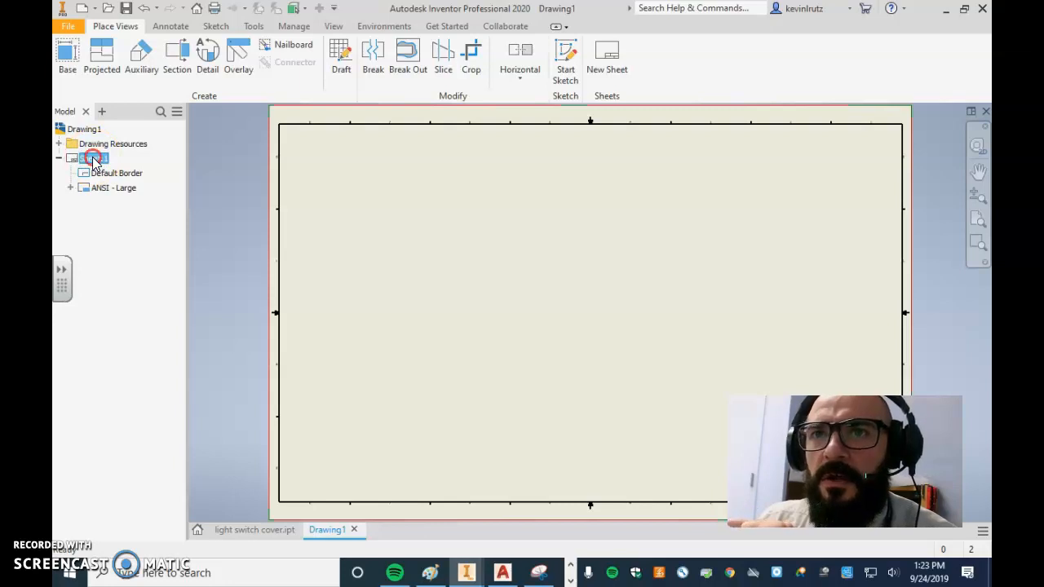
right_click(93, 160)
click(93, 162)
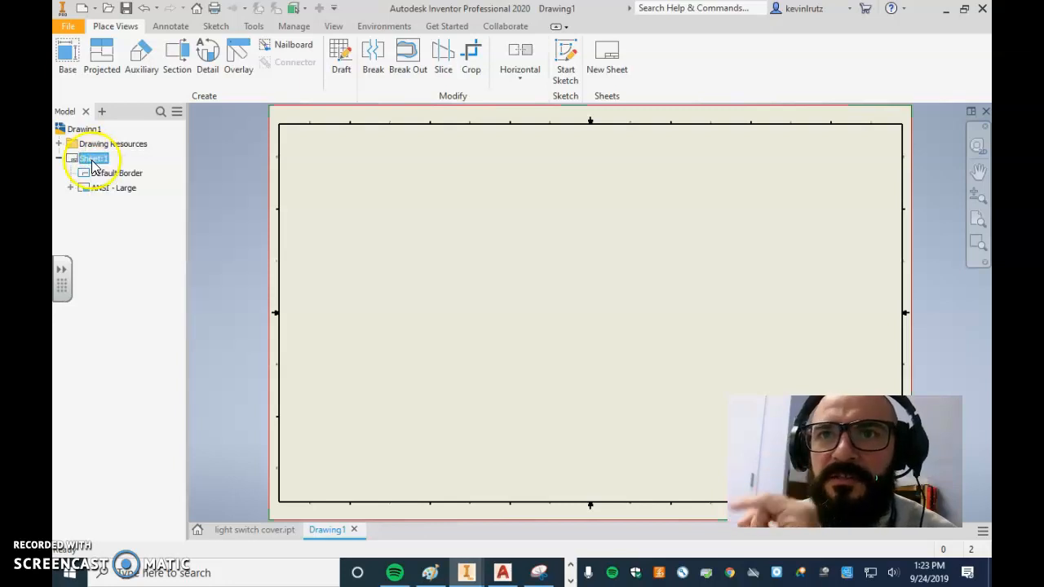
right_click(94, 161)
click(136, 280)
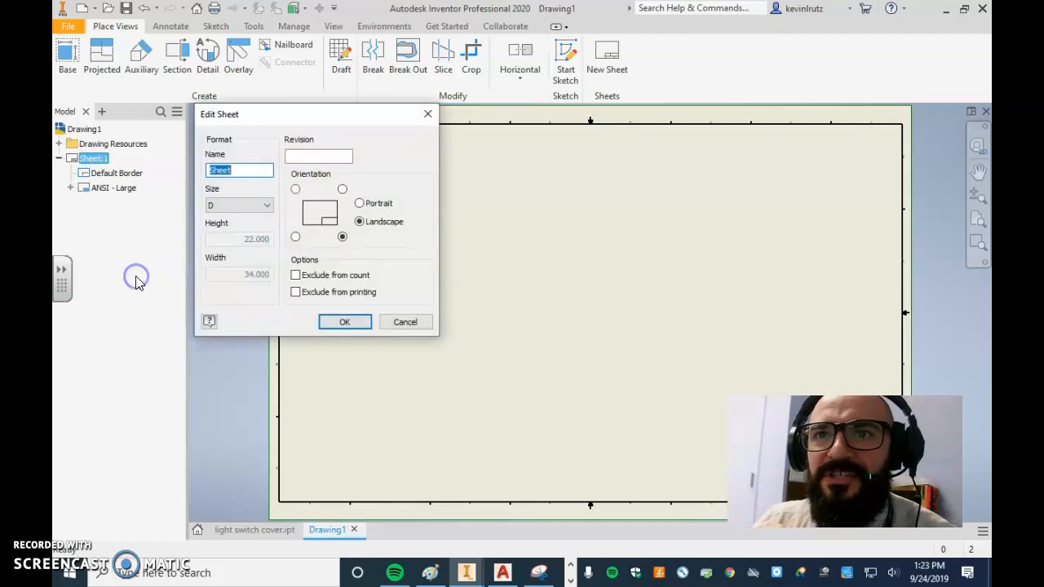
click(226, 205)
click(225, 204)
click(223, 203)
click(235, 205)
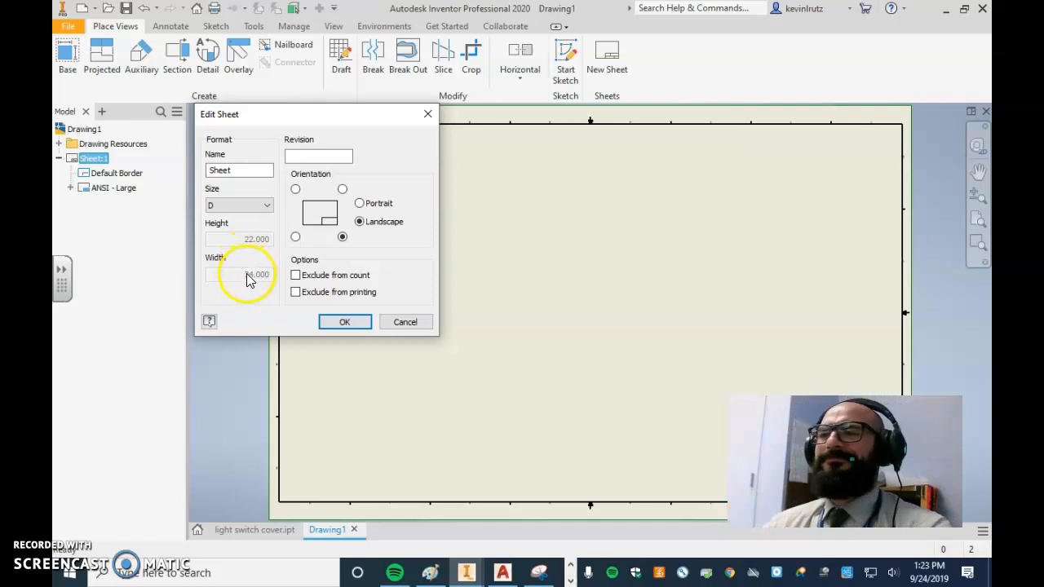
click(235, 205)
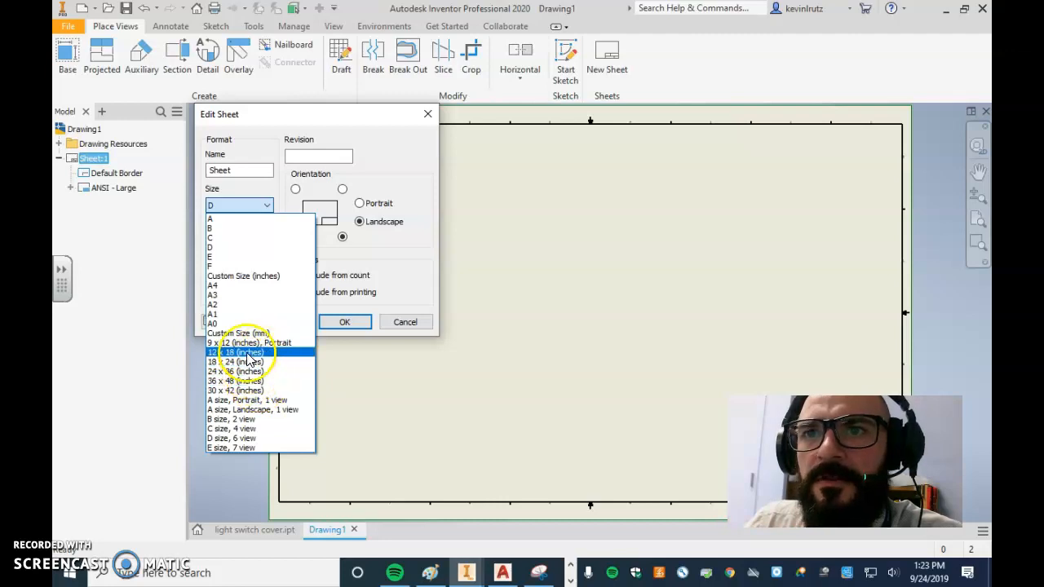
click(259, 220)
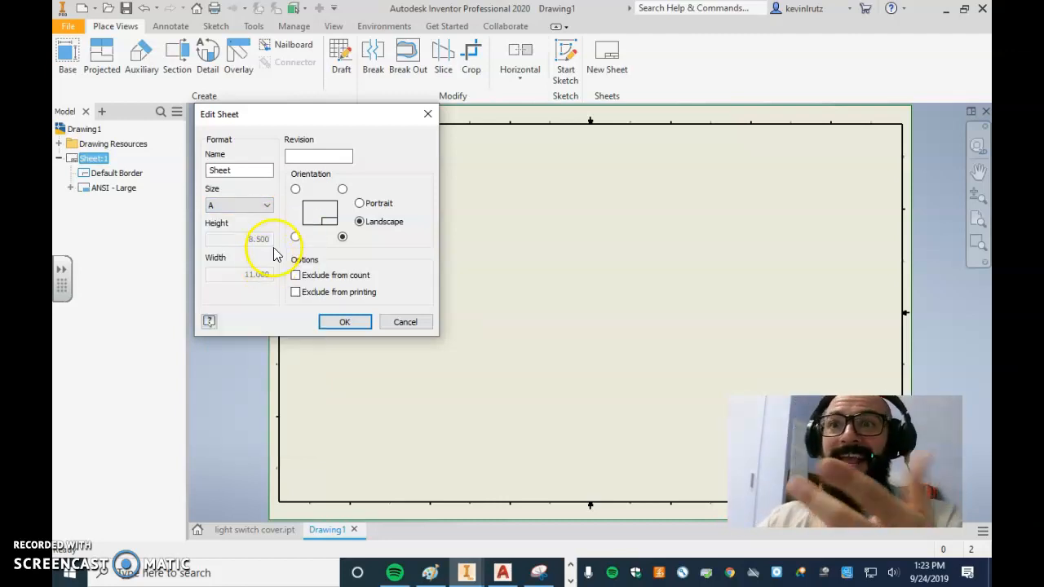
click(343, 322)
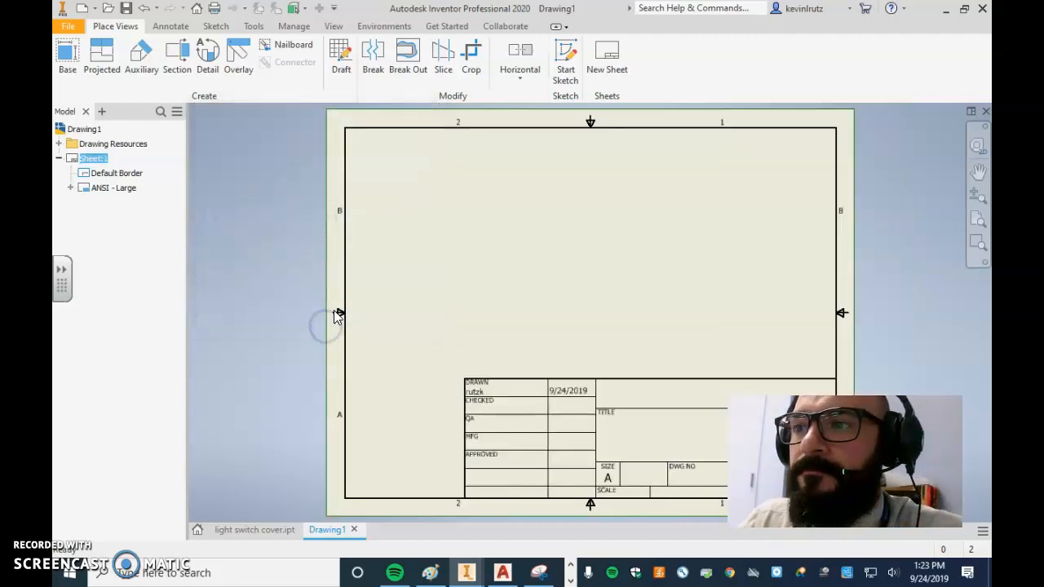
Delete the ANSI - Large title block from Sheet:1
click(122, 175)
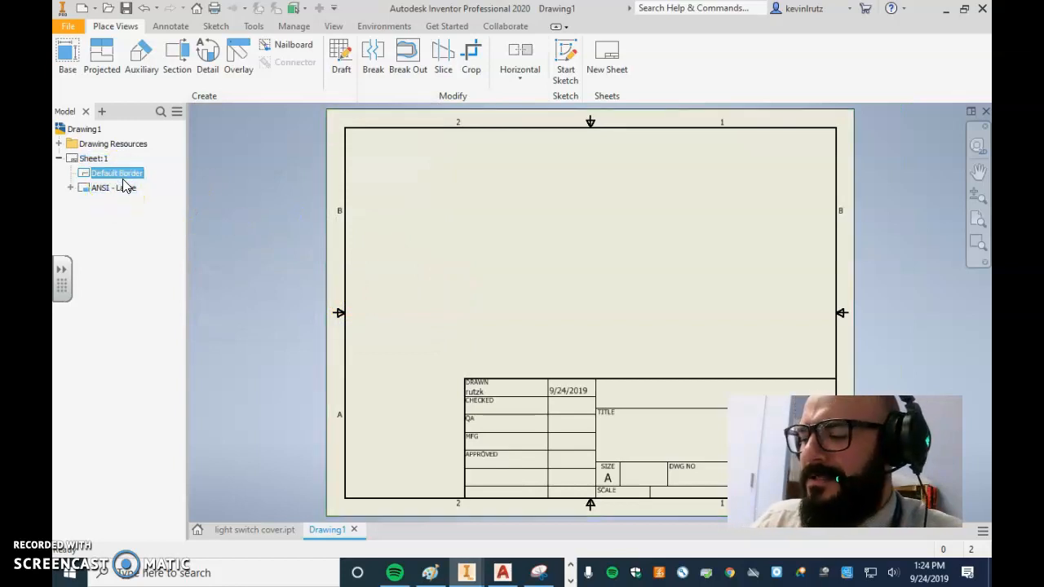
click(122, 188)
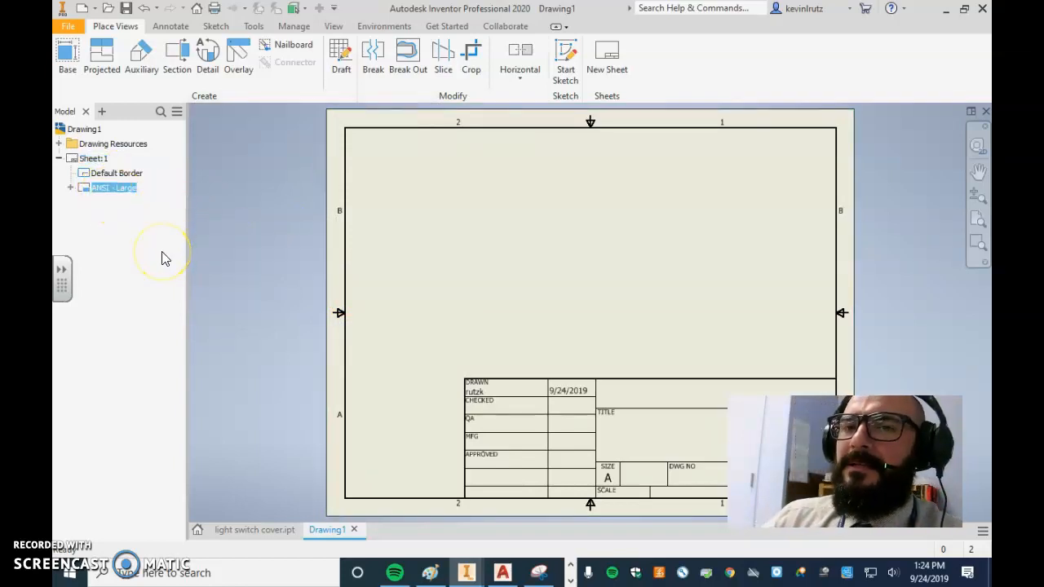
key(Delete)
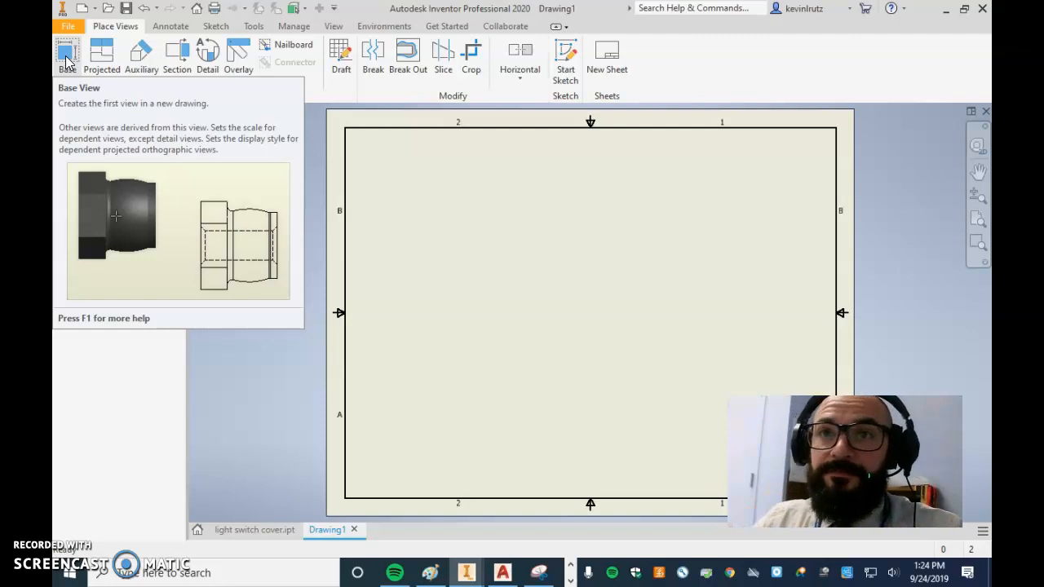
Start a base view and choose light switch cover.ipt from the Desktop as its source part
click(68, 61)
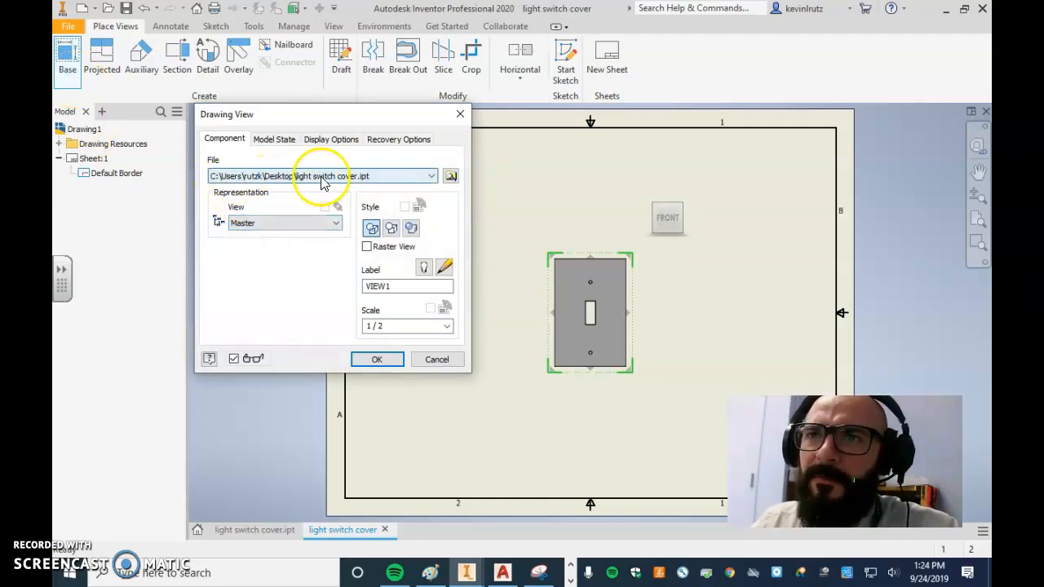
click(449, 177)
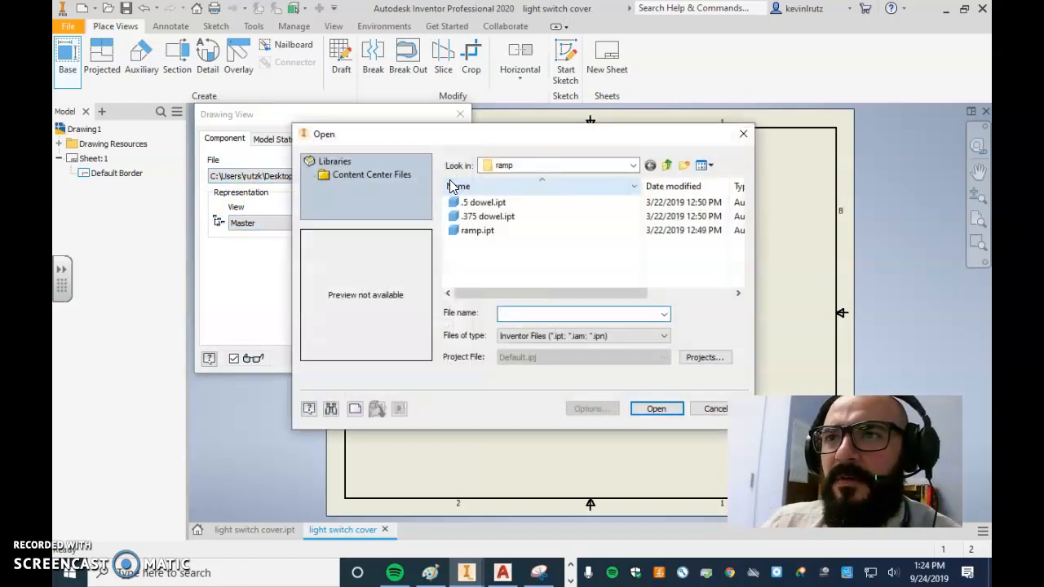
click(517, 164)
click(601, 164)
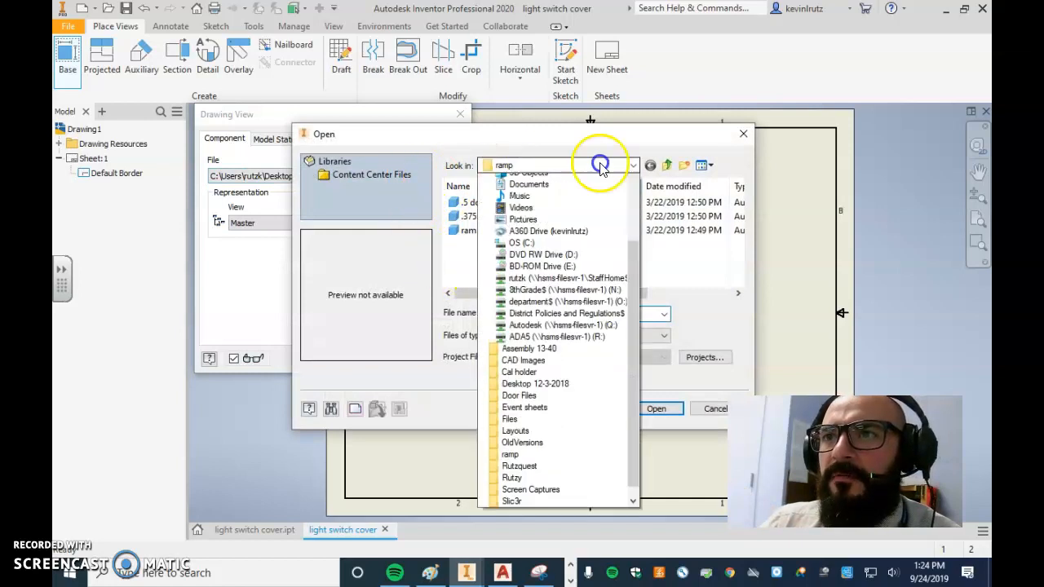
click(632, 167)
scroll(571, 269, up, 3)
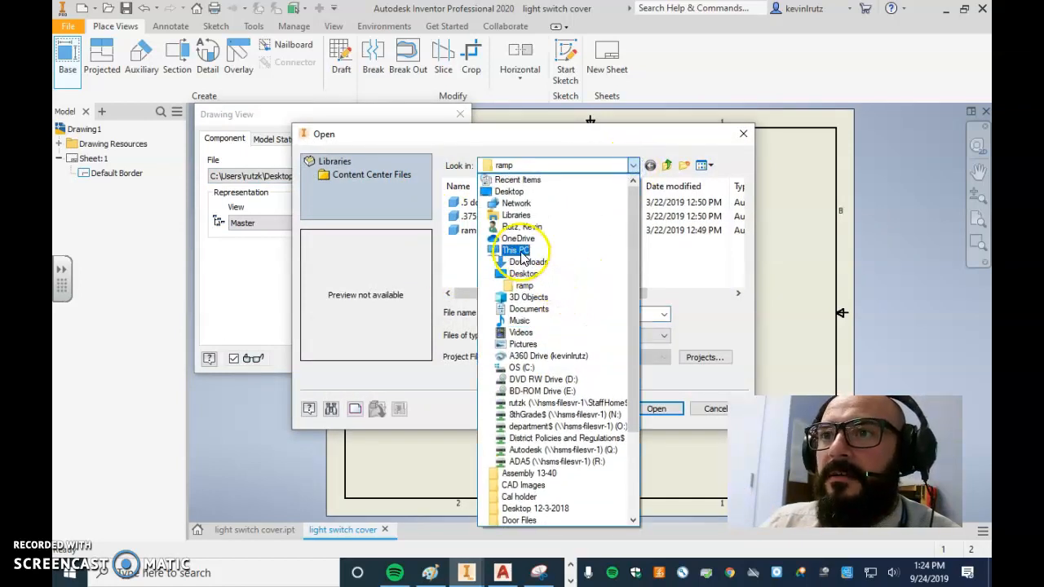
click(509, 191)
scroll(542, 267, down, 10)
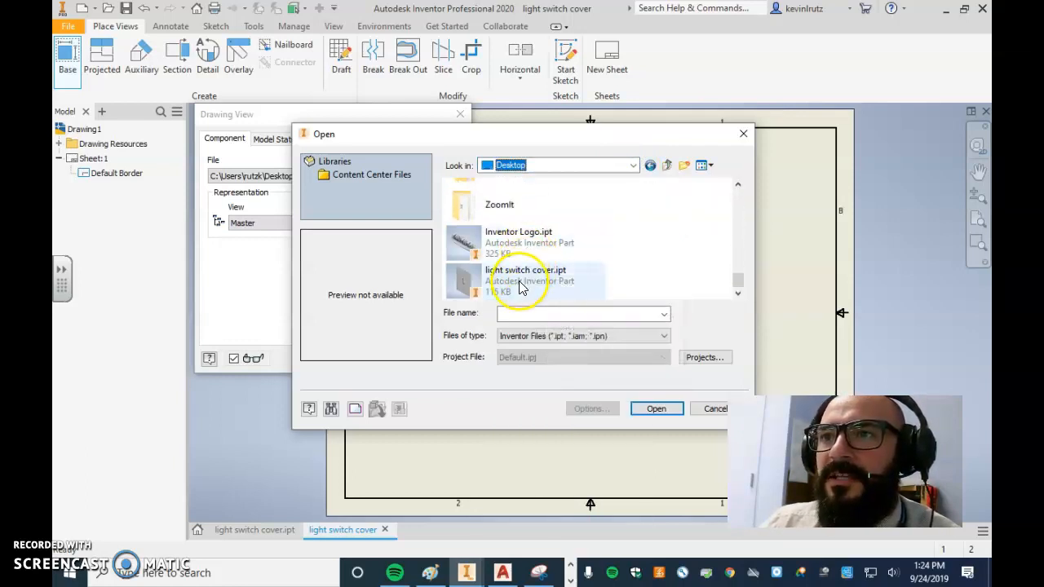
click(522, 280)
click(646, 417)
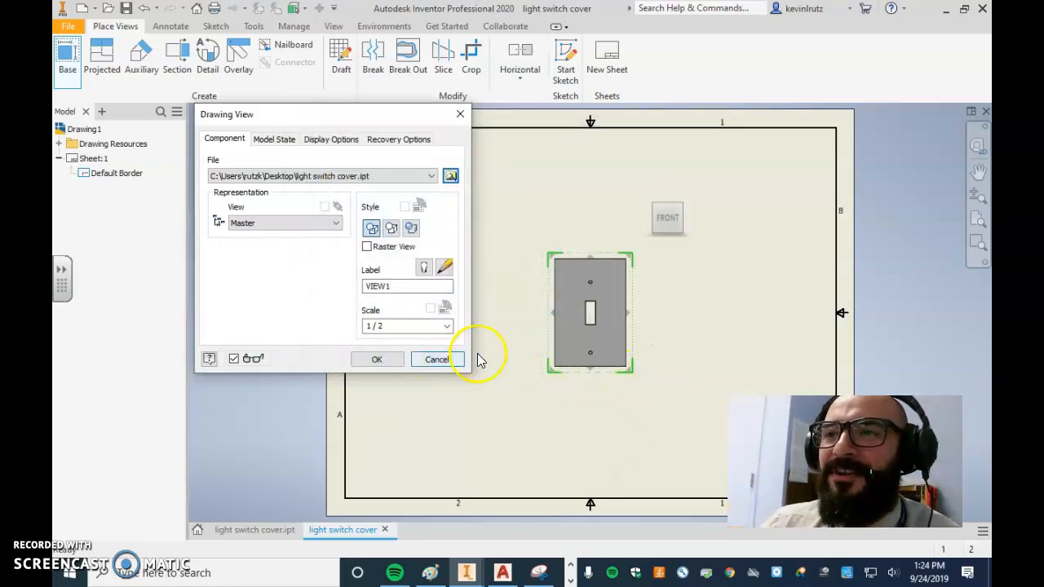
Try the 1/4 and 1/2 scales for the base view, and settle on a scale of 1:1
click(447, 327)
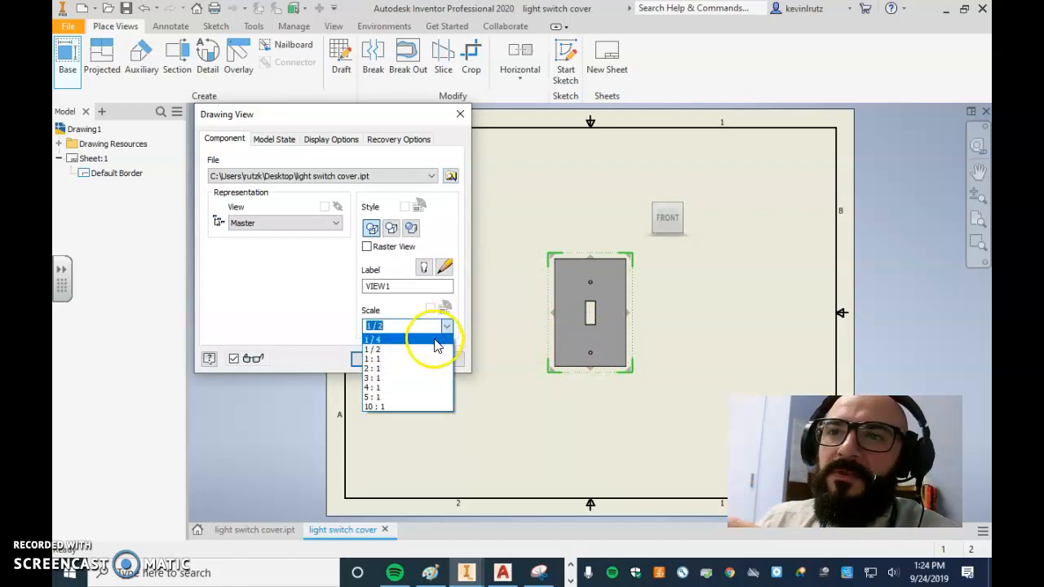
click(434, 341)
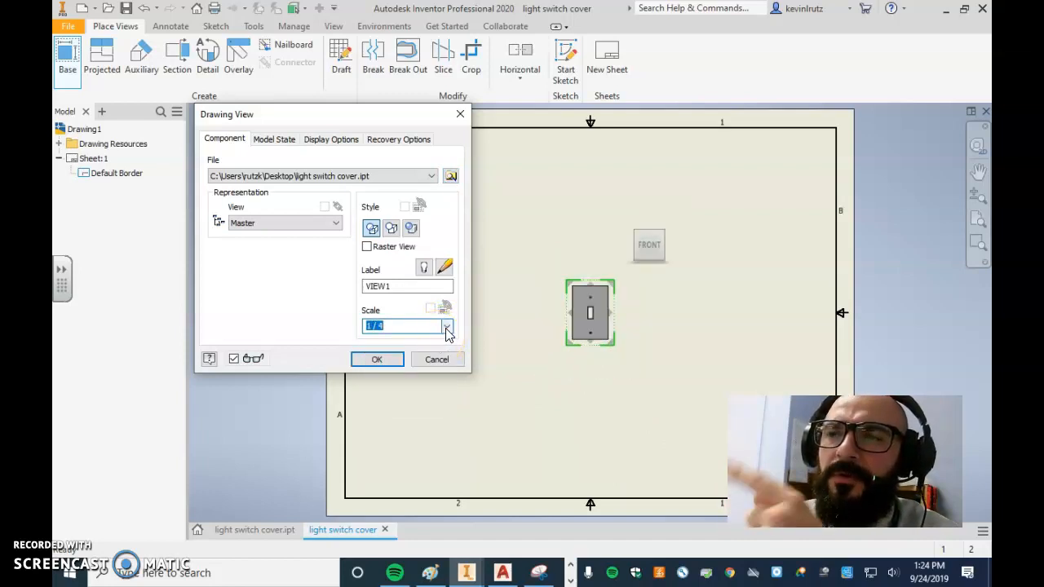
click(446, 328)
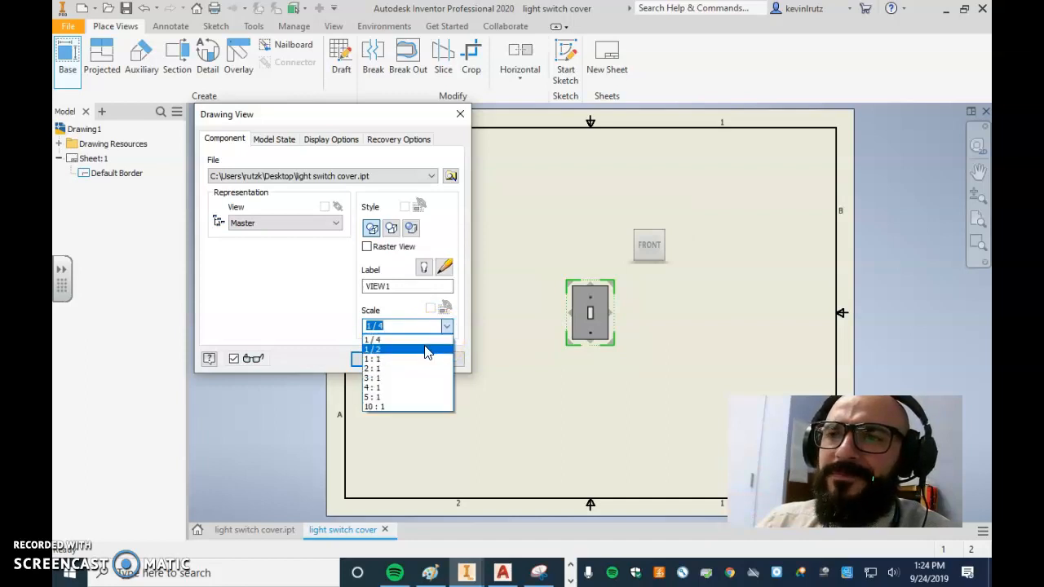
click(424, 346)
click(447, 327)
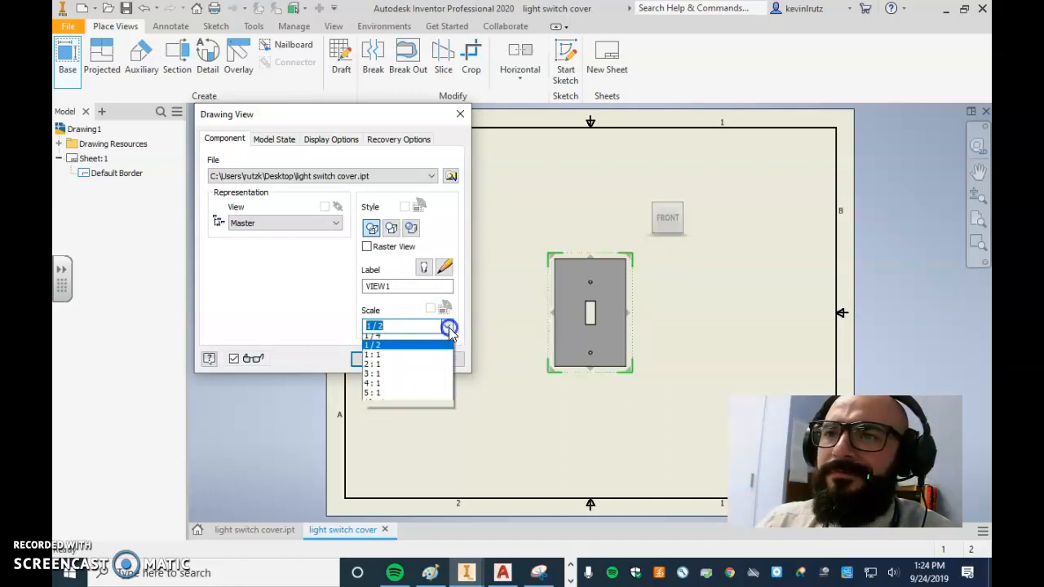
click(420, 359)
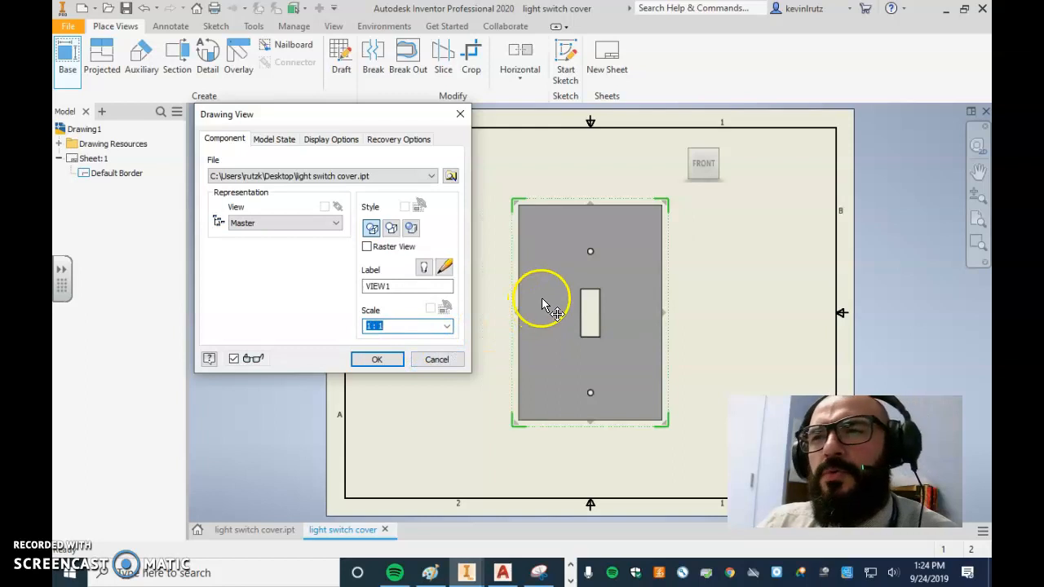
Position the base view in the sheet's lower-left area and create it in the Front orientation
drag(548, 310, 414, 365)
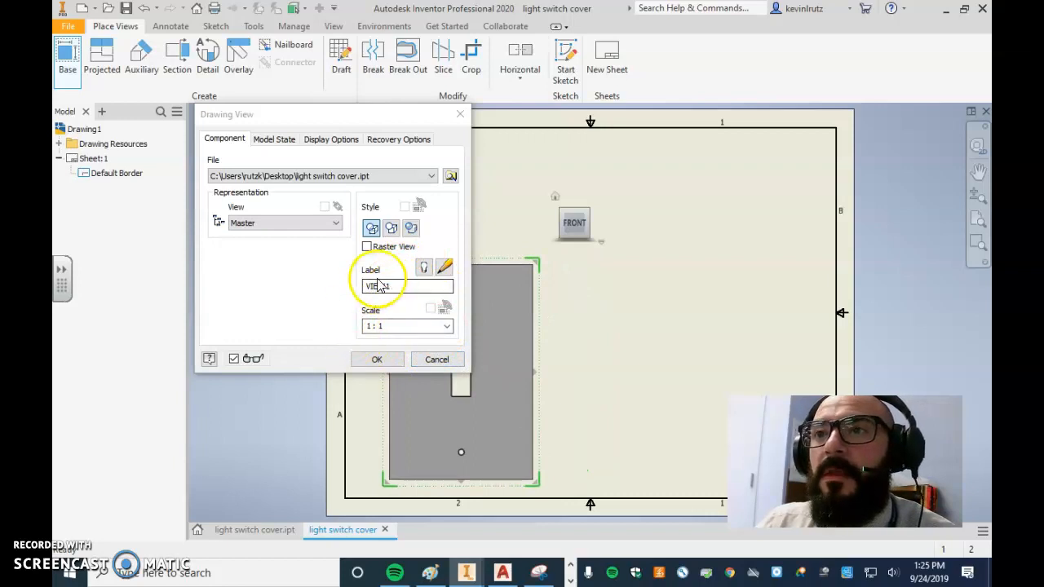
drag(385, 118, 849, 144)
click(595, 223)
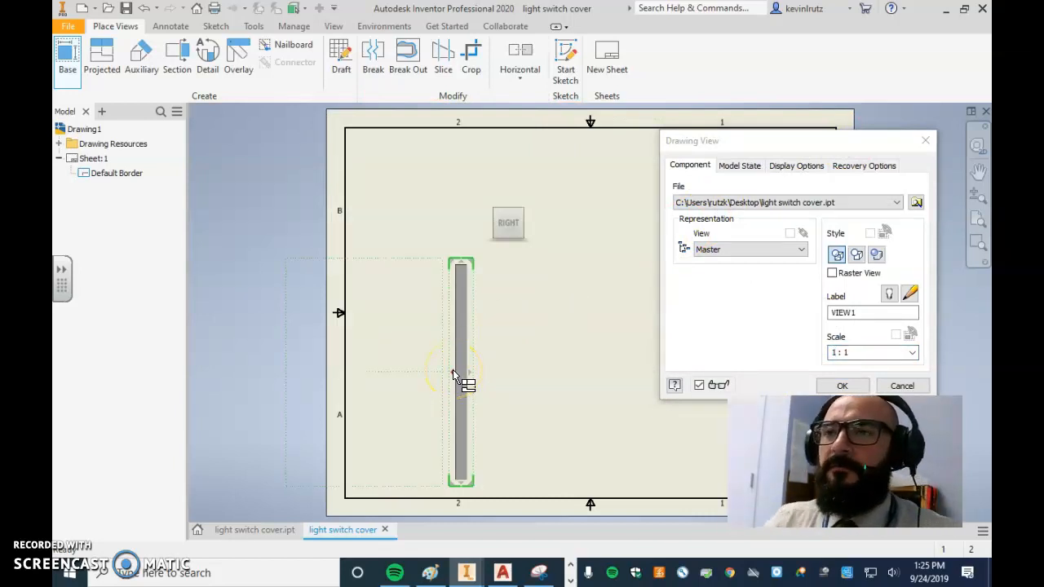
click(485, 226)
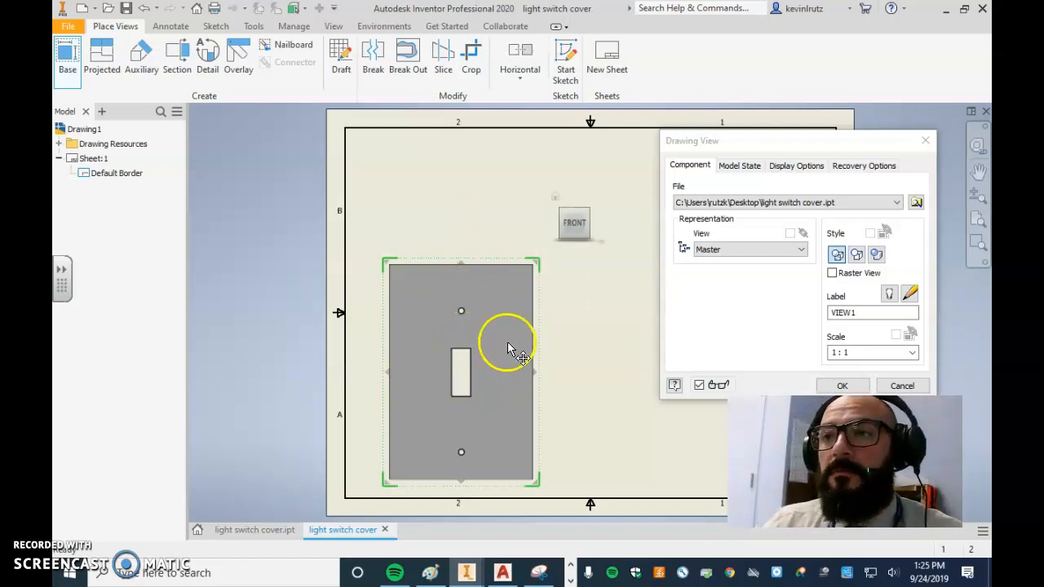
click(840, 386)
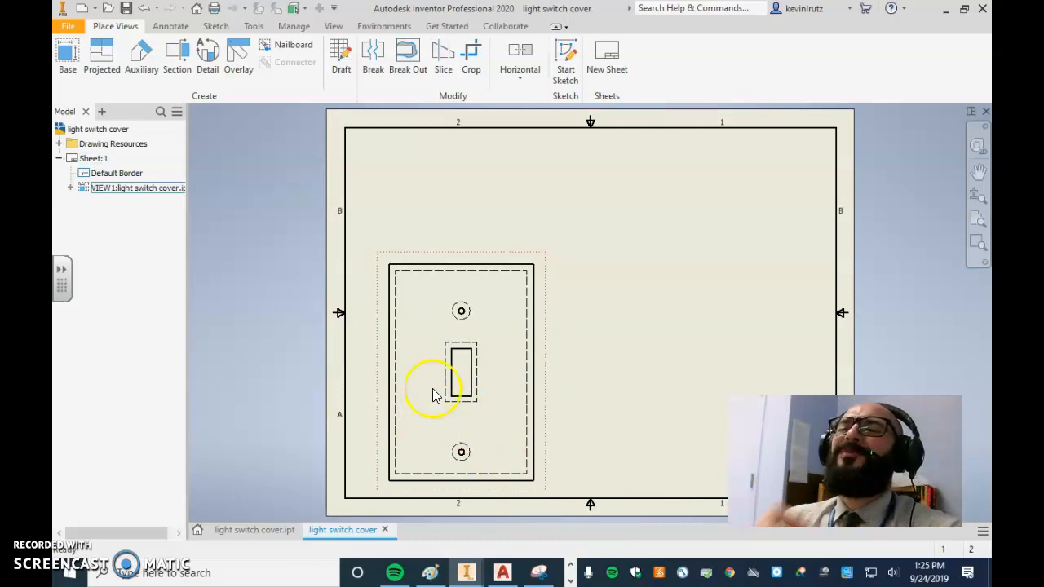
Start a projected view from the front base view and place the right-side view beside it
click(110, 65)
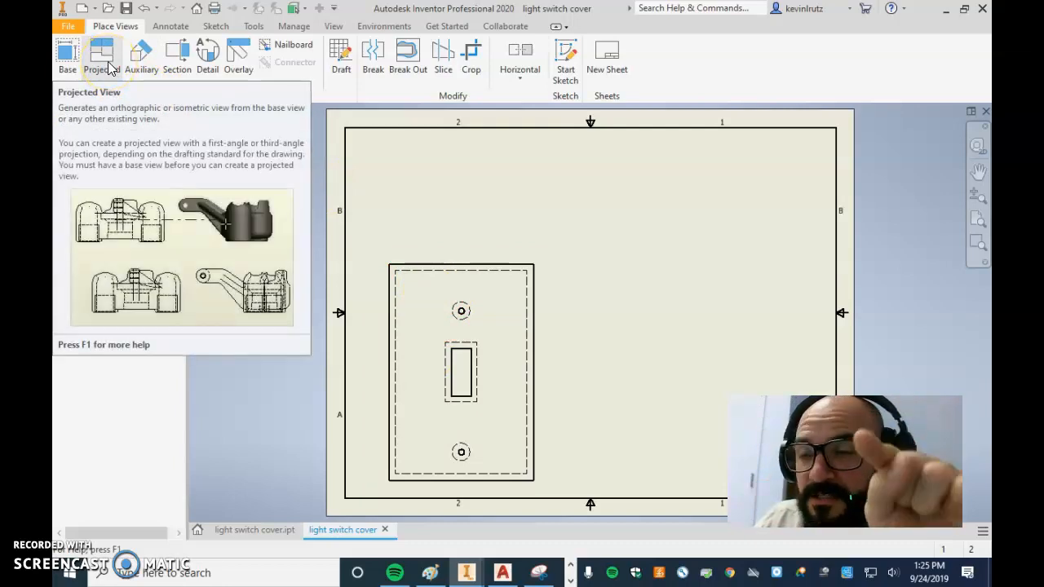
click(110, 65)
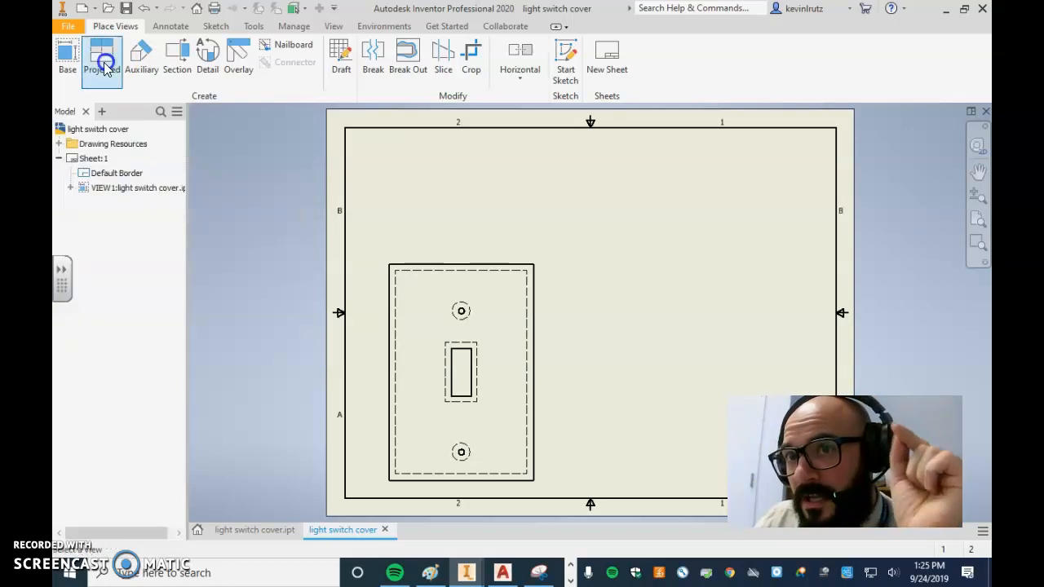
click(412, 352)
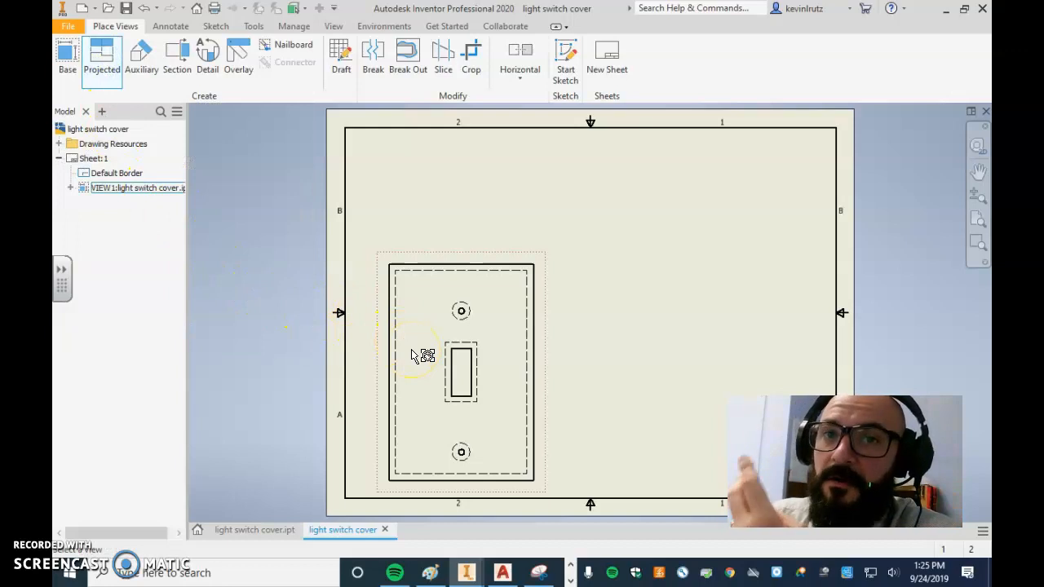
click(411, 350)
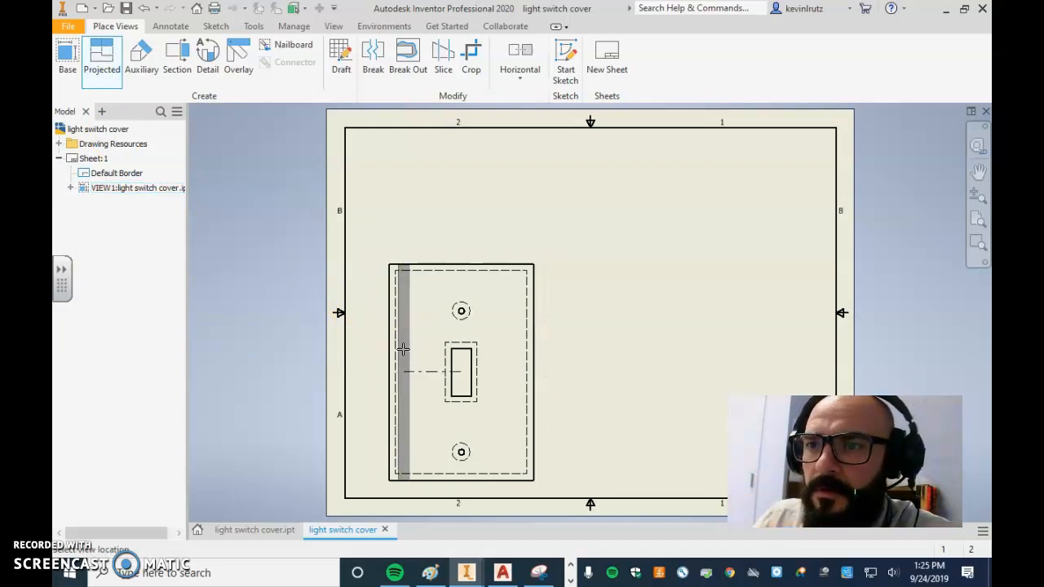
click(423, 347)
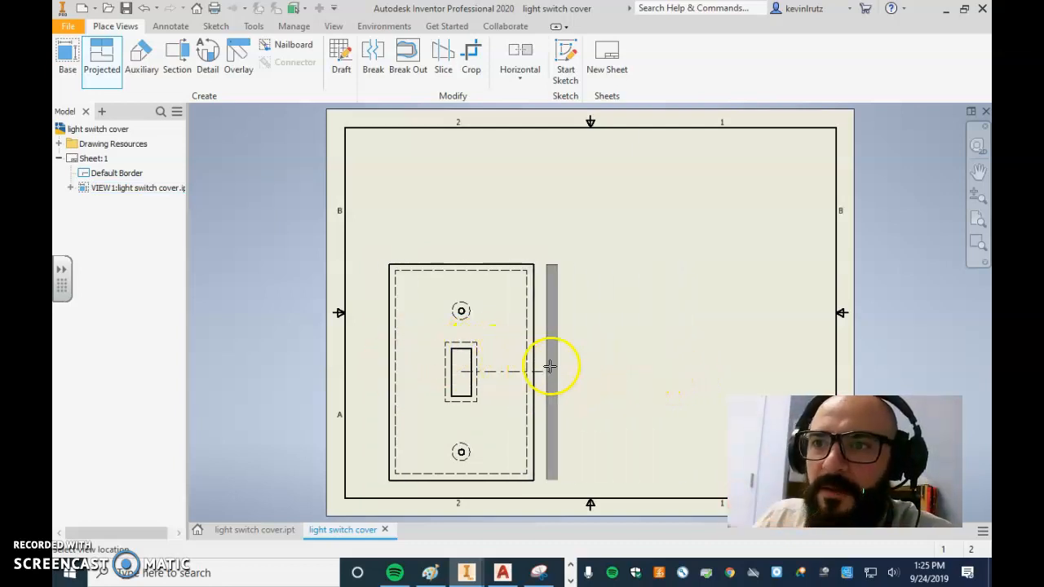
click(683, 373)
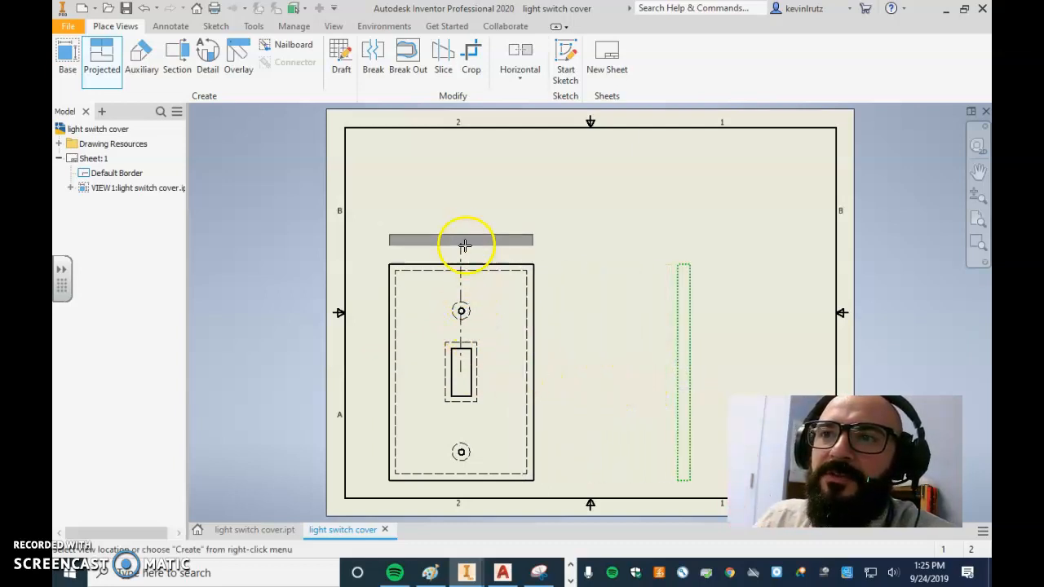
Place the top view above the front view and an isometric view in the sheet's upper-right area, and create the projected views
drag(465, 171, 451, 234)
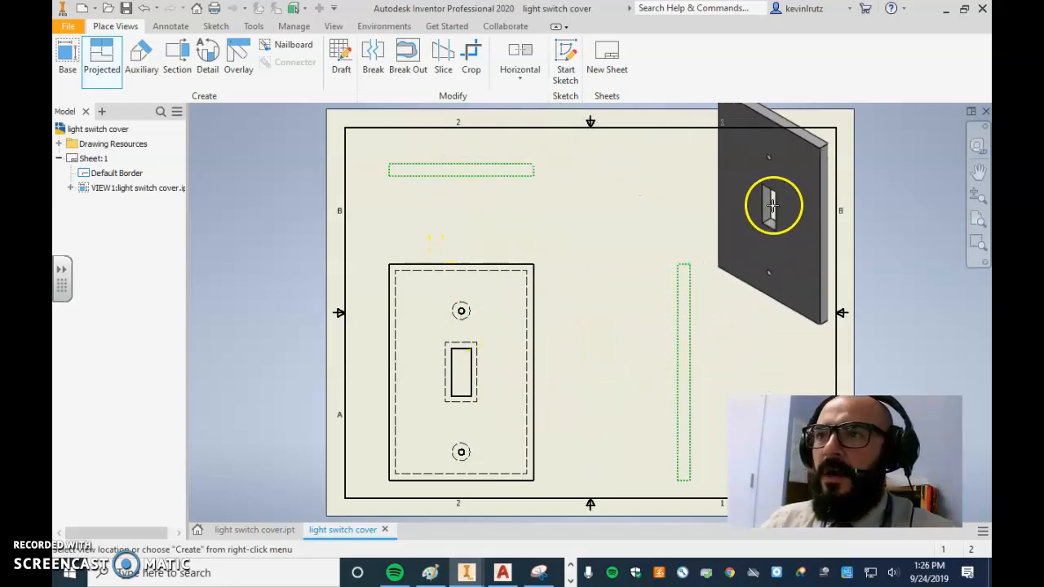
click(778, 233)
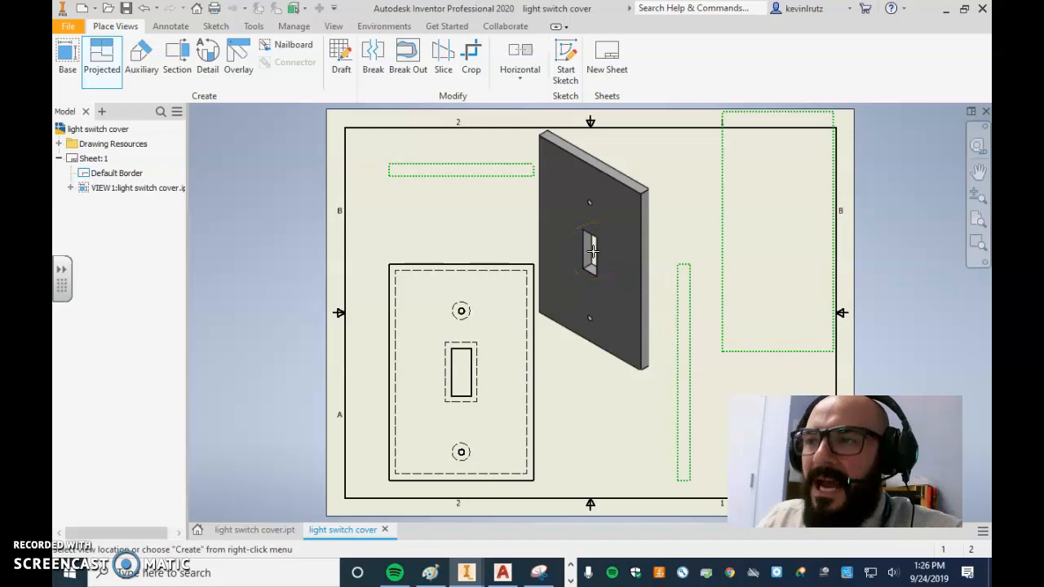
right_click(593, 252)
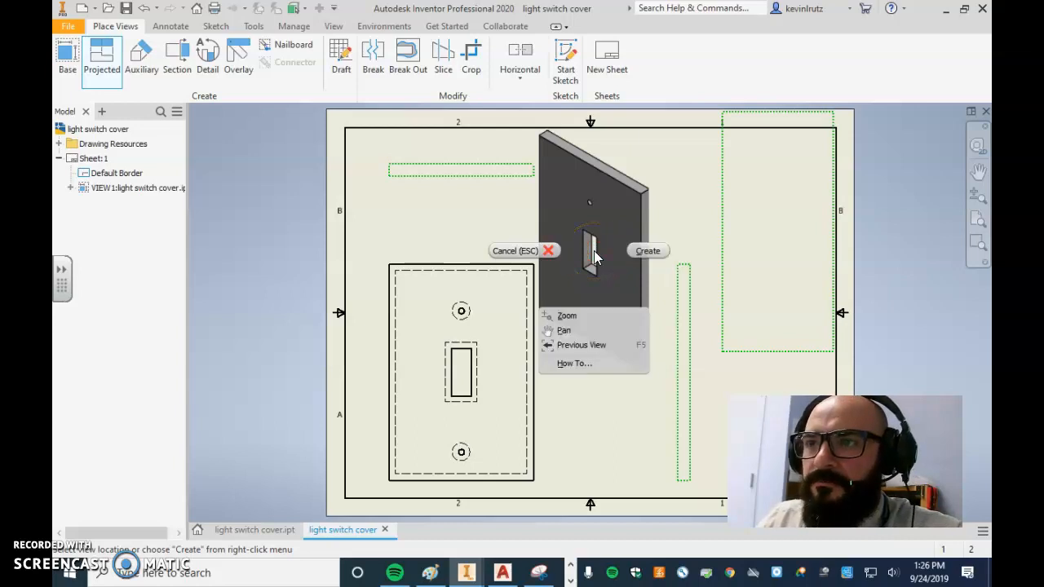
click(645, 252)
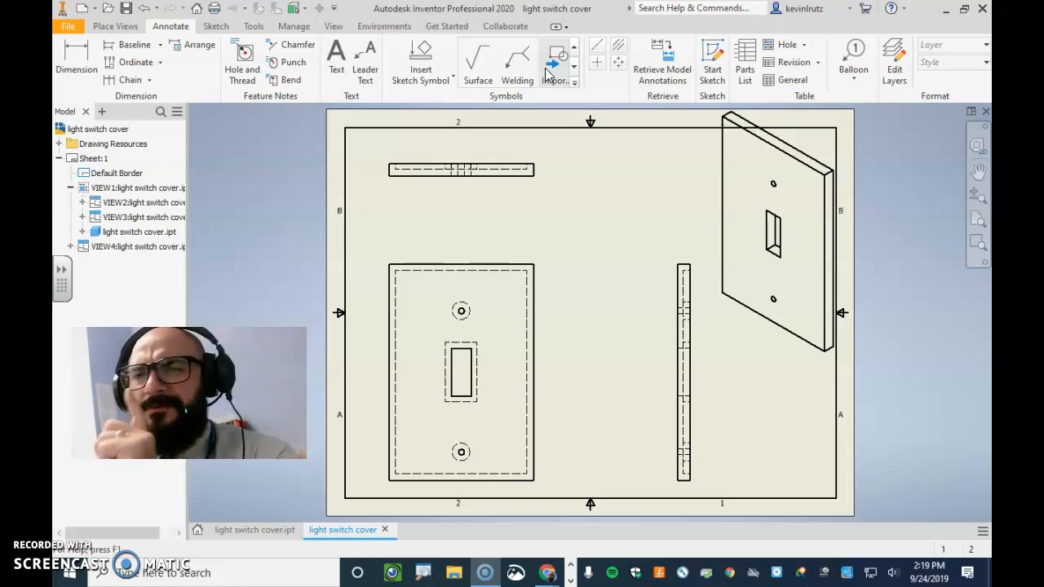
Dimension the overall width of the cover in the front view, placing the dimension above the view
click(92, 69)
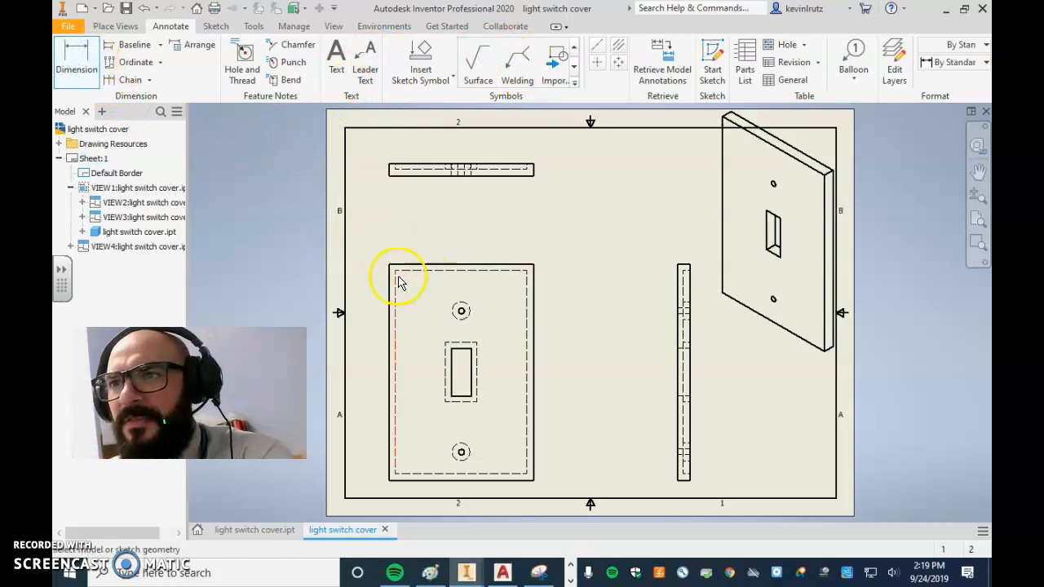
scroll(403, 274, down, 6)
scroll(494, 362, up, 5)
scroll(493, 367, up, 3)
scroll(482, 349, down, 4)
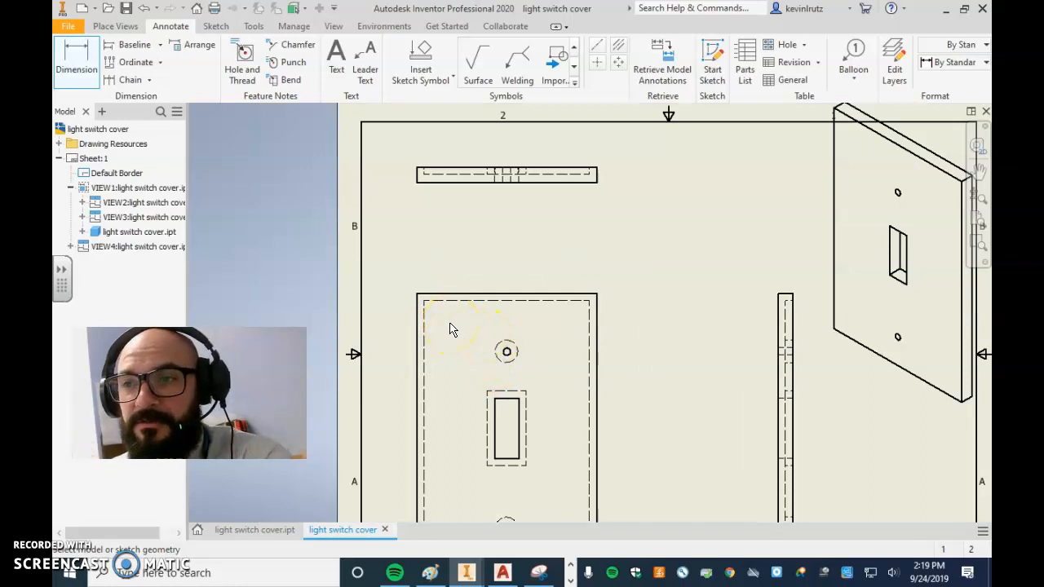
click(418, 308)
click(598, 337)
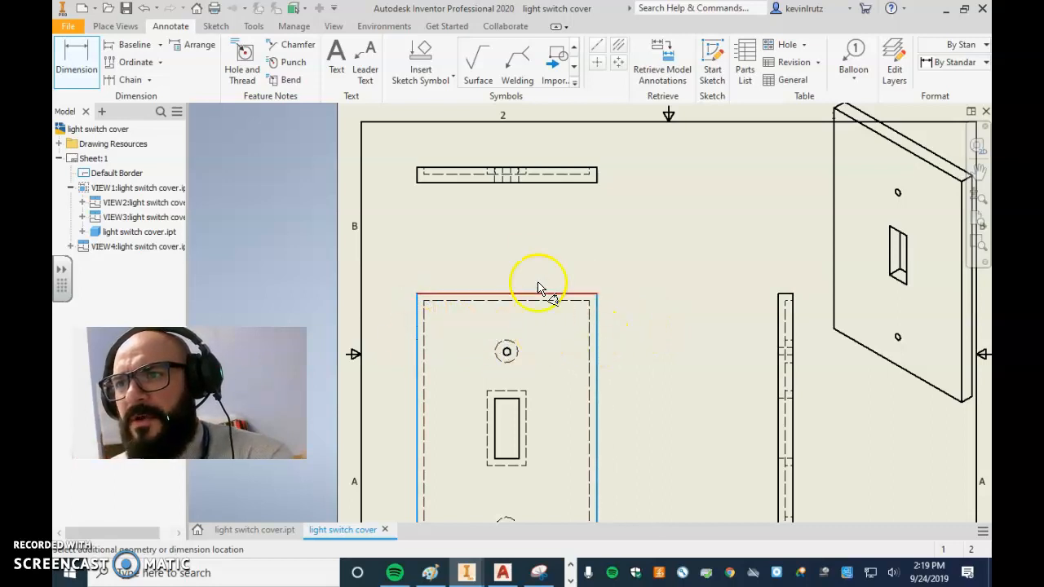
click(522, 248)
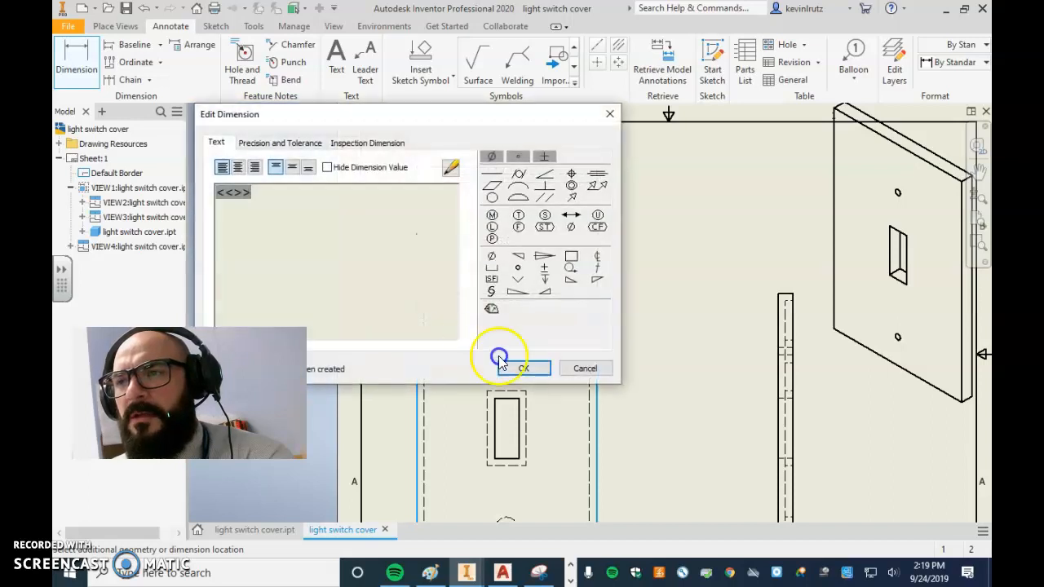
click(520, 367)
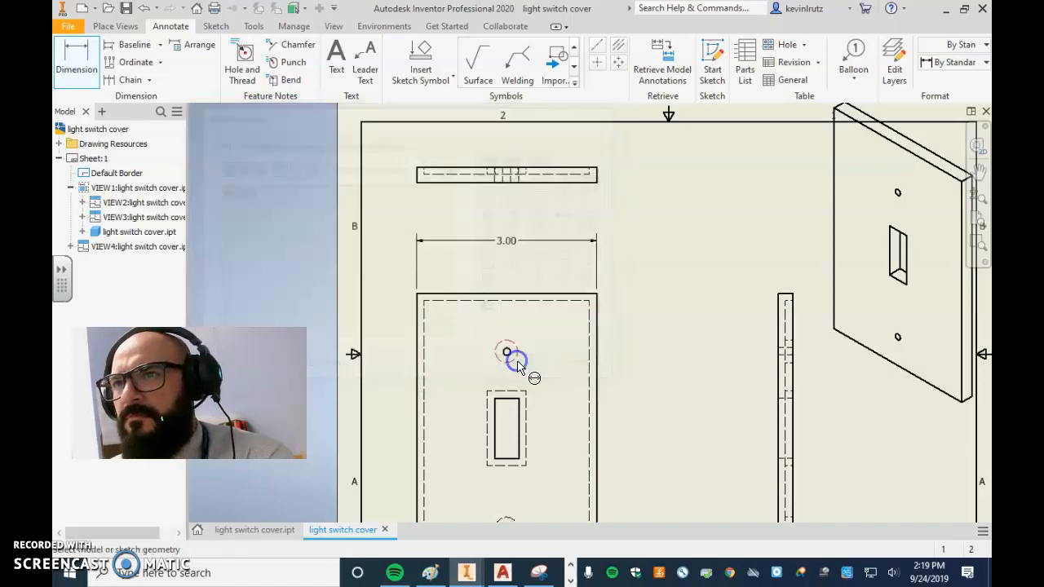
Dimension the wall thickness between the left outer edge and the hidden inner edge, just below the overall width dimension
click(89, 70)
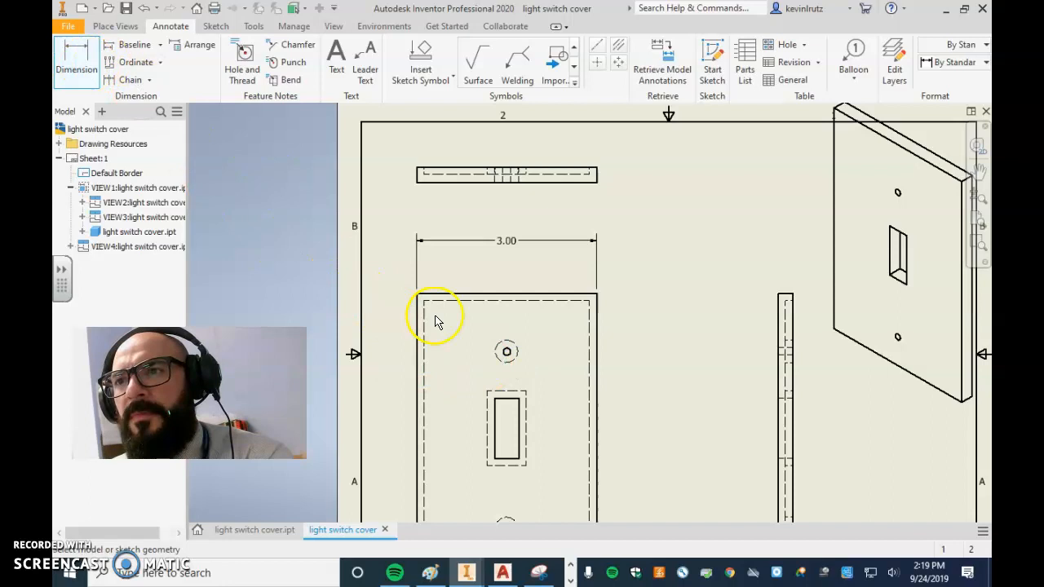
click(419, 312)
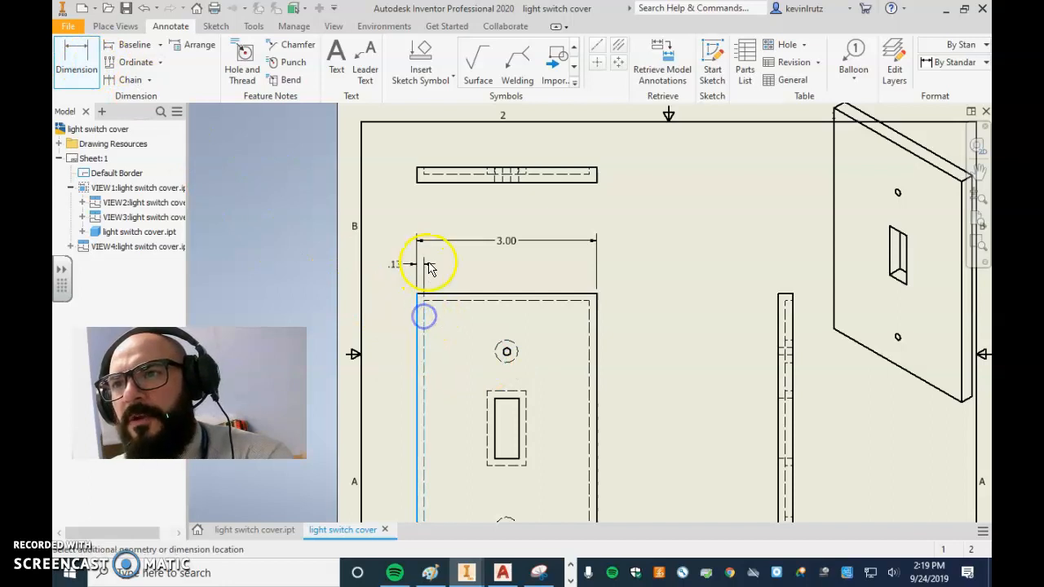
click(403, 273)
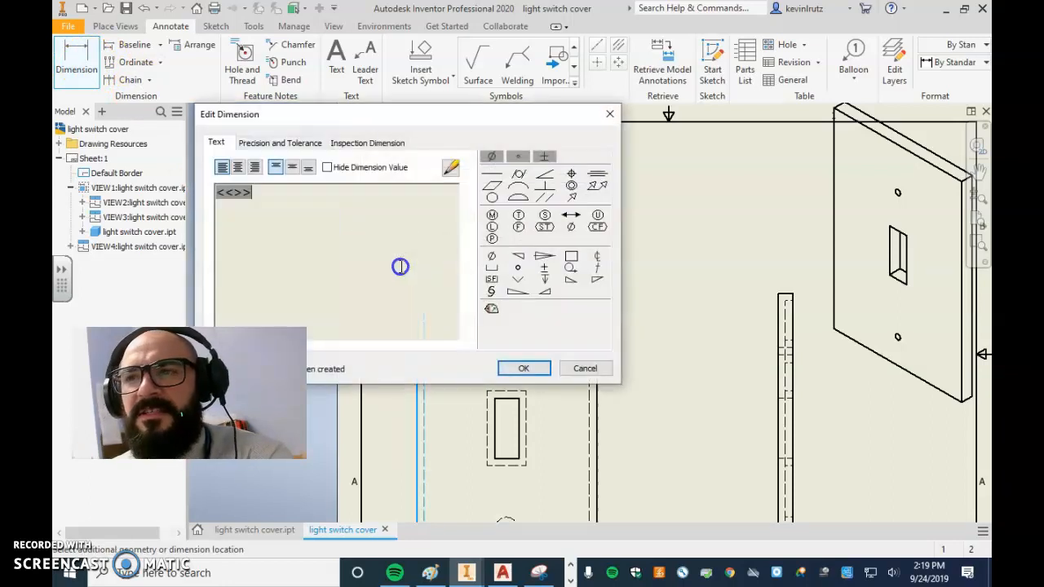
click(515, 370)
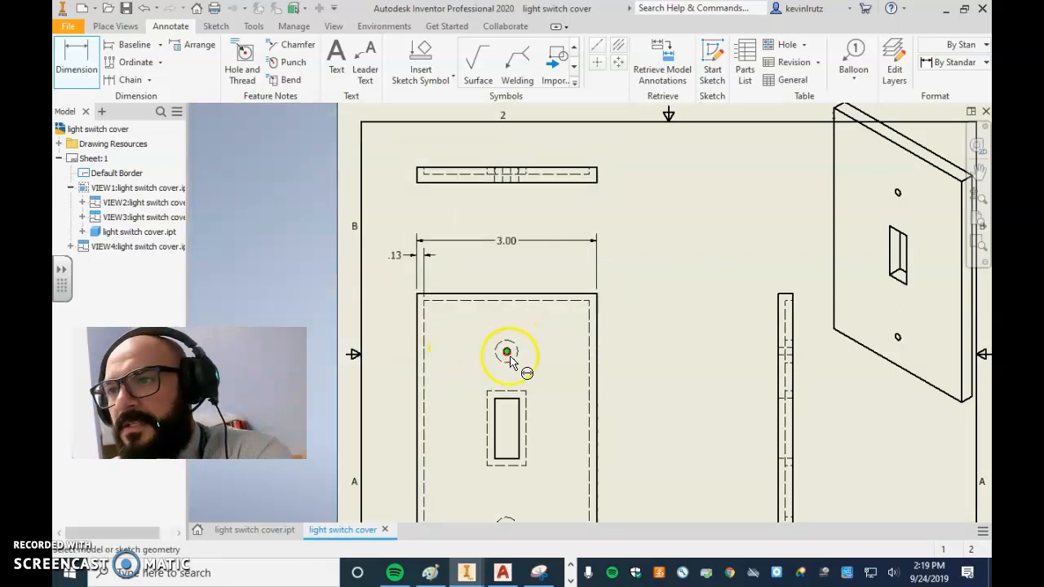
scroll(507, 360, up, 5)
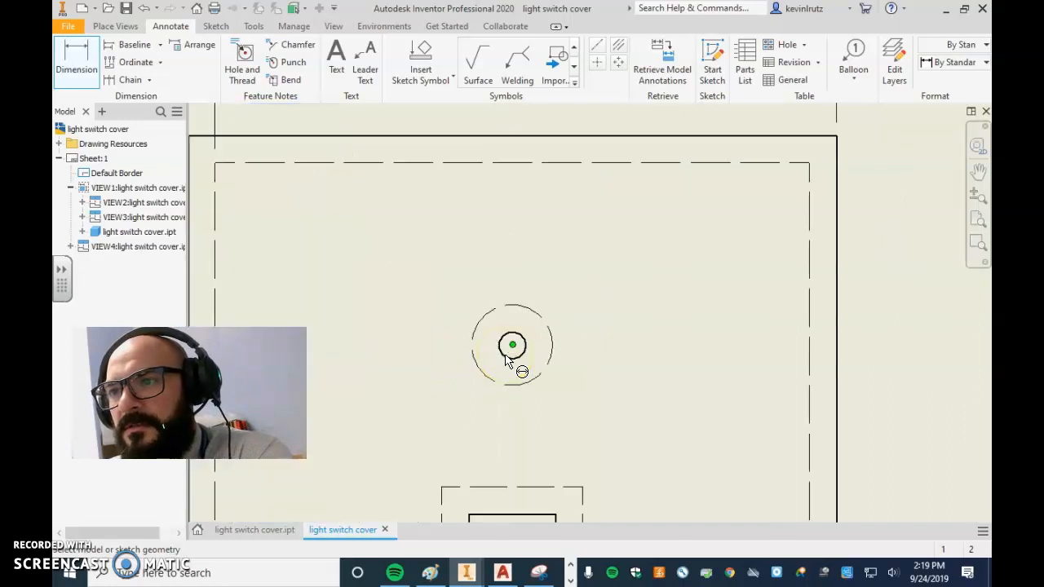
click(512, 346)
scroll(566, 368, down, 4)
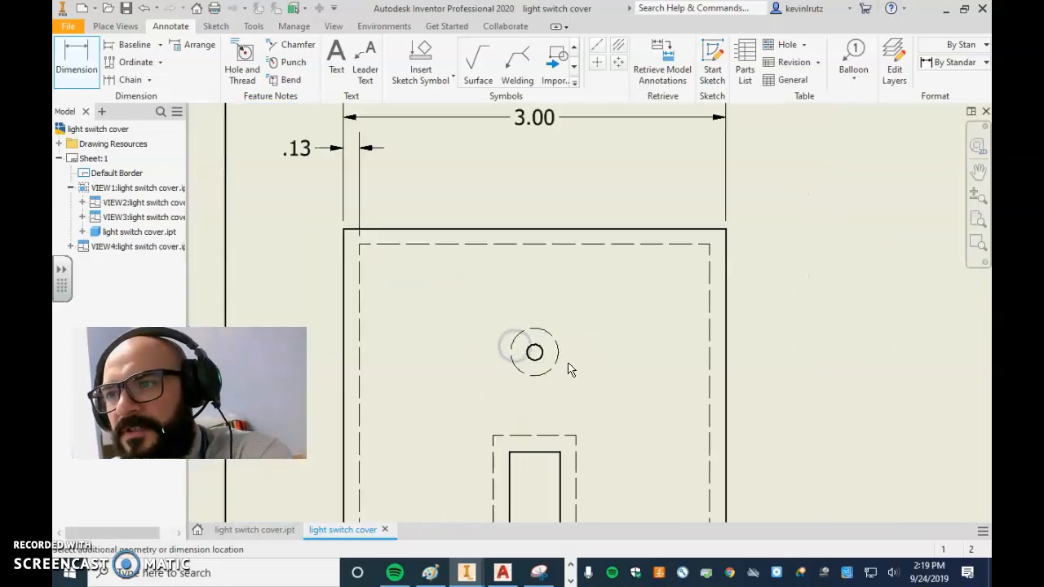
click(438, 360)
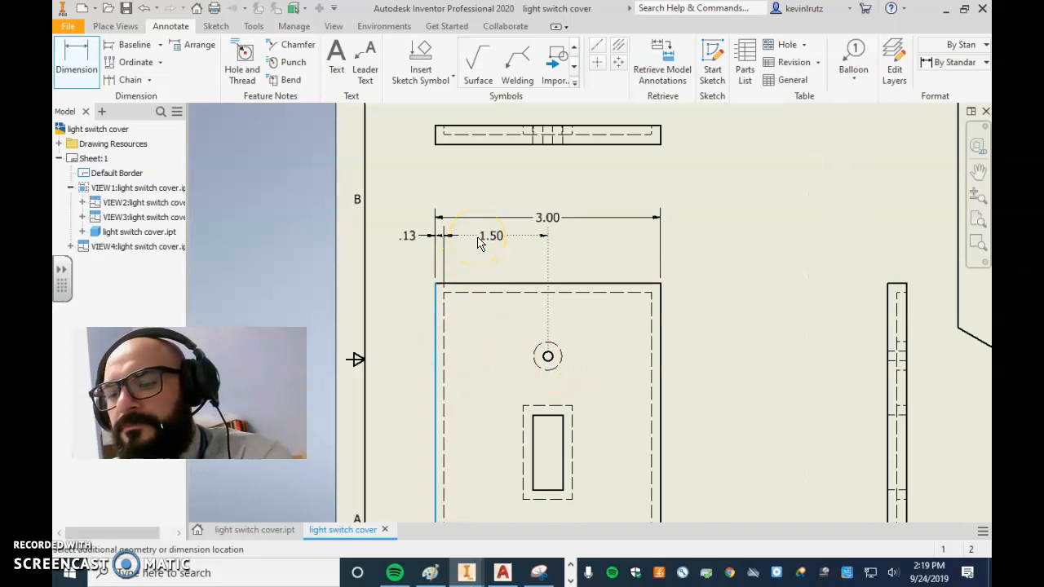
key(Escape)
click(455, 237)
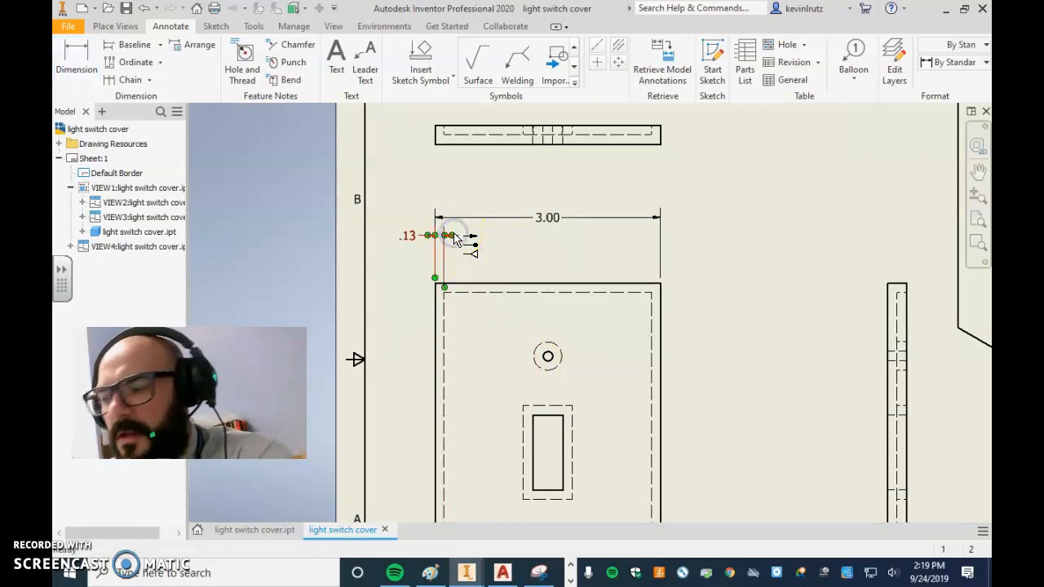
key(Escape)
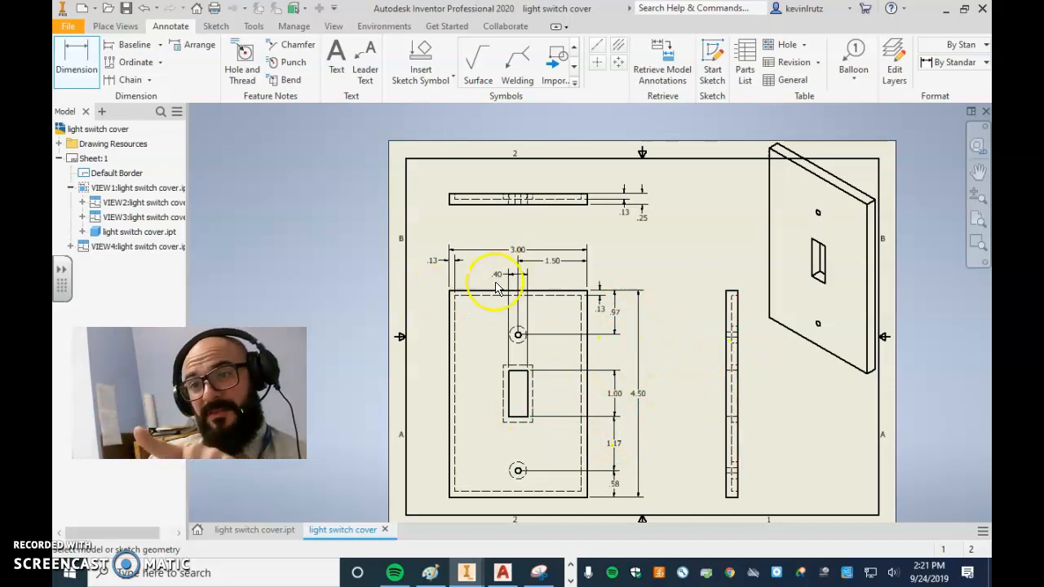
Dimension the distance from the switch opening's right edge to the cover's right outer edge, in line with the opening's width dimension
scroll(501, 265, up, 3)
scroll(506, 250, down, 1)
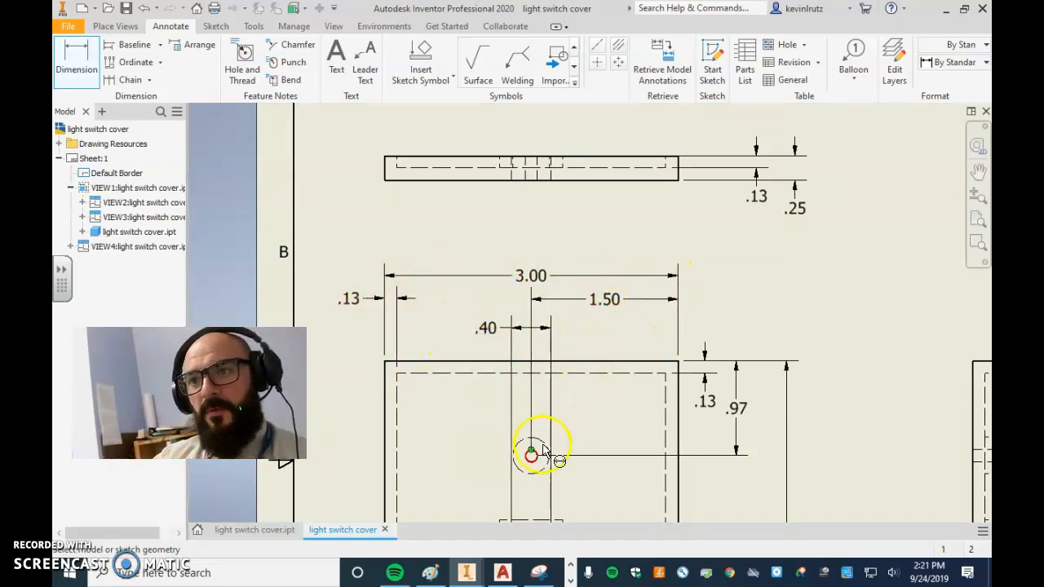
scroll(596, 323, down, 2)
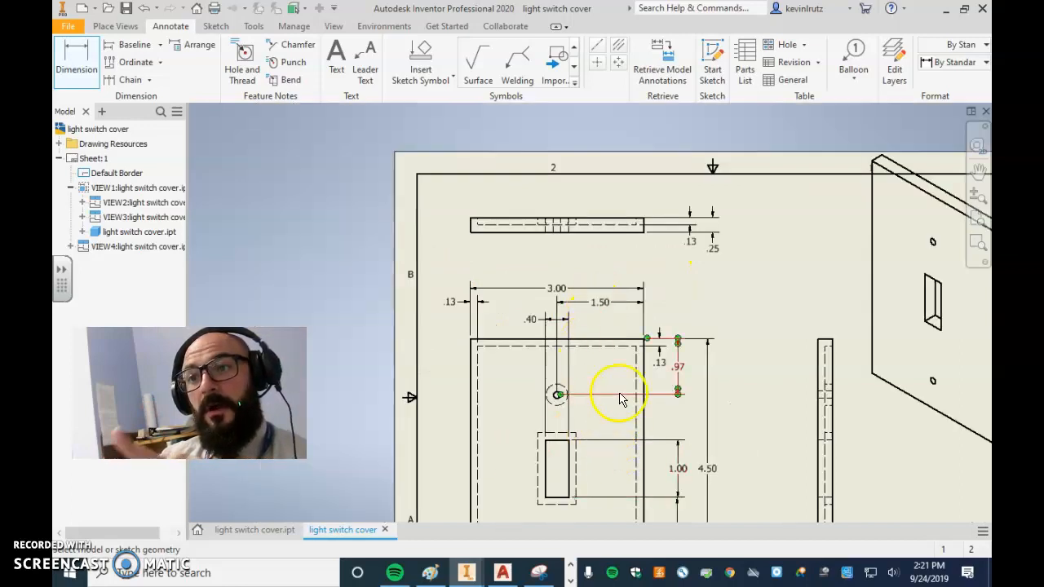
click(77, 63)
click(568, 465)
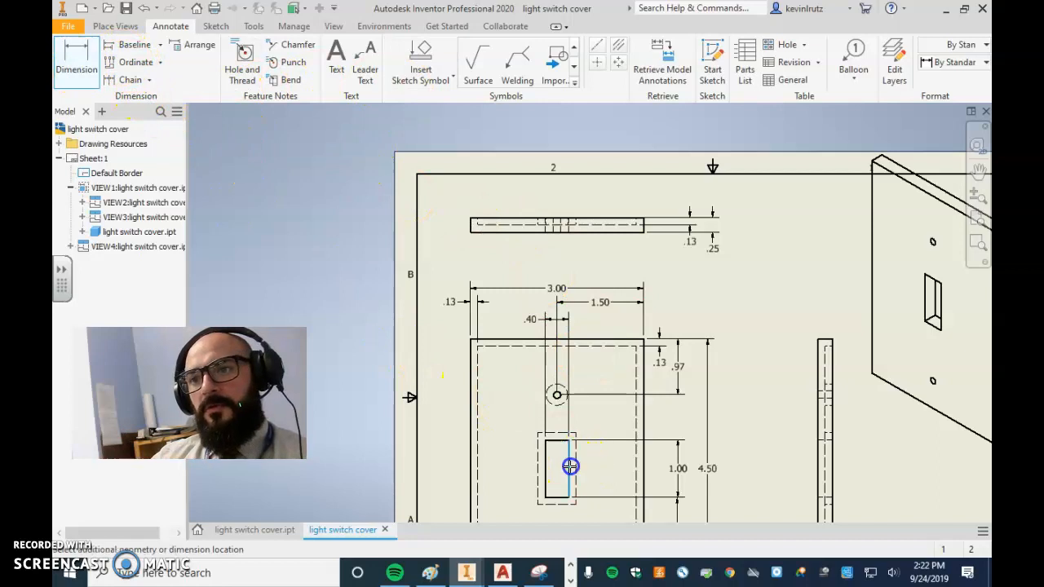
click(644, 430)
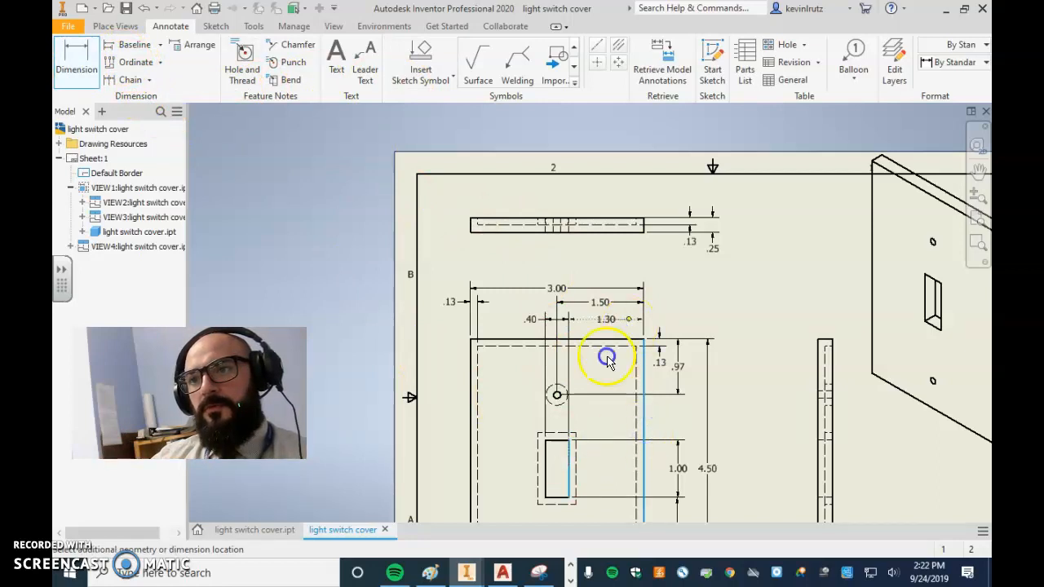
click(610, 382)
click(541, 367)
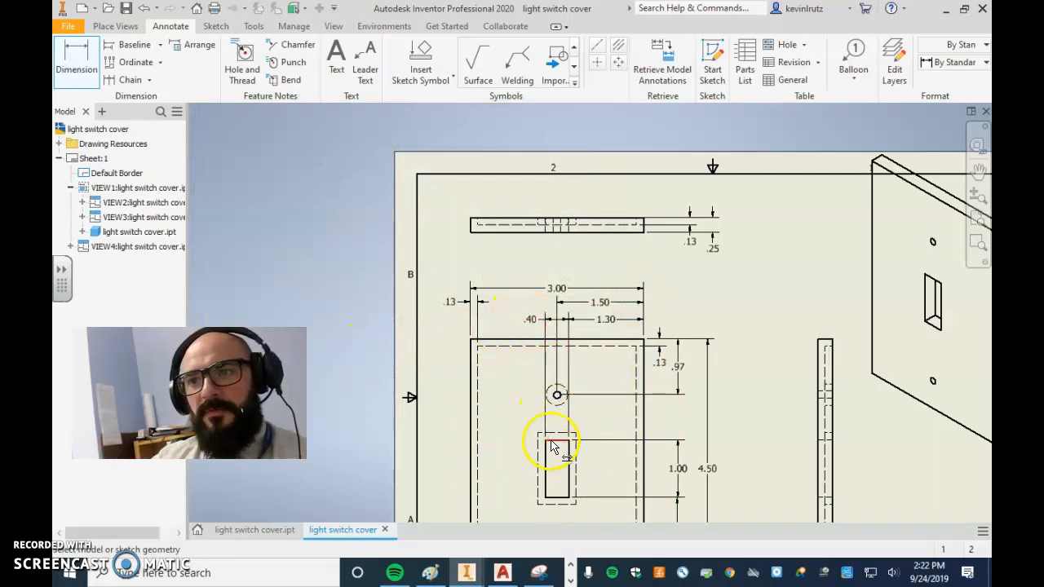
click(563, 326)
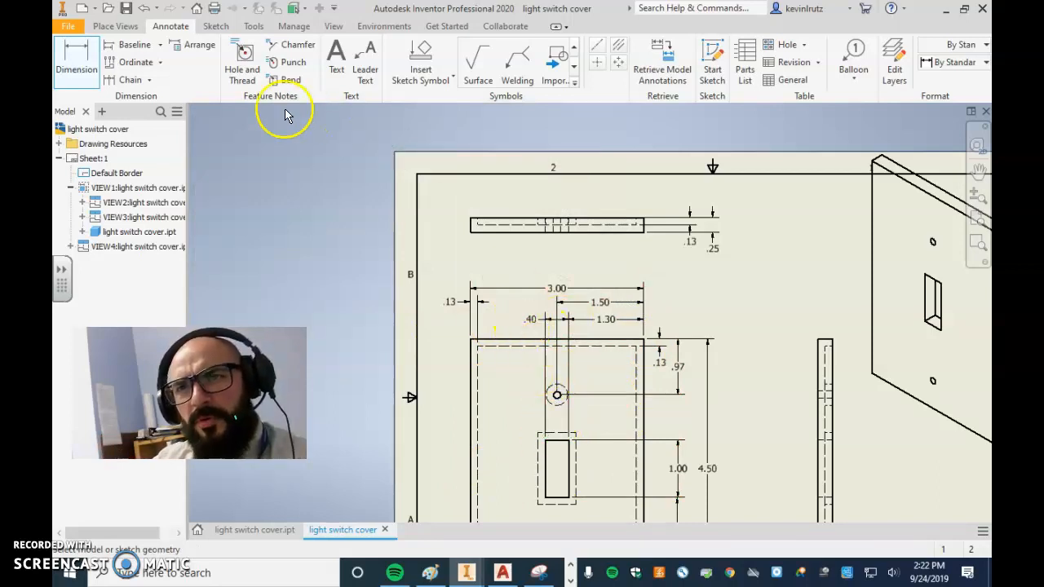
Try to move the .40 dimension text to the centre between its extension lines
key(Escape)
click(530, 320)
drag(529, 319, 556, 320)
scroll(513, 194, down, 2)
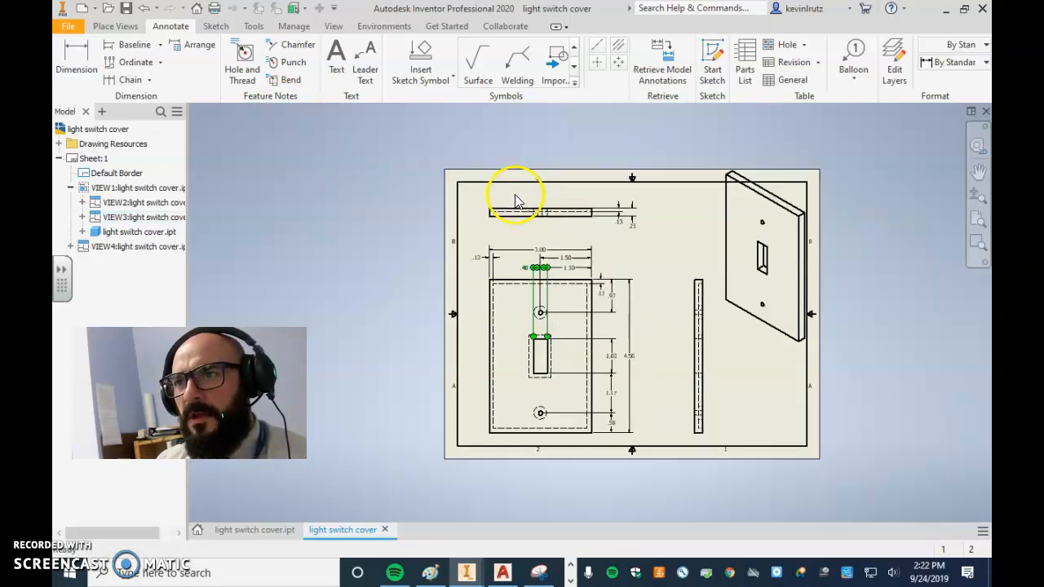
scroll(664, 303, up, 3)
middle_drag(661, 370, 671, 263)
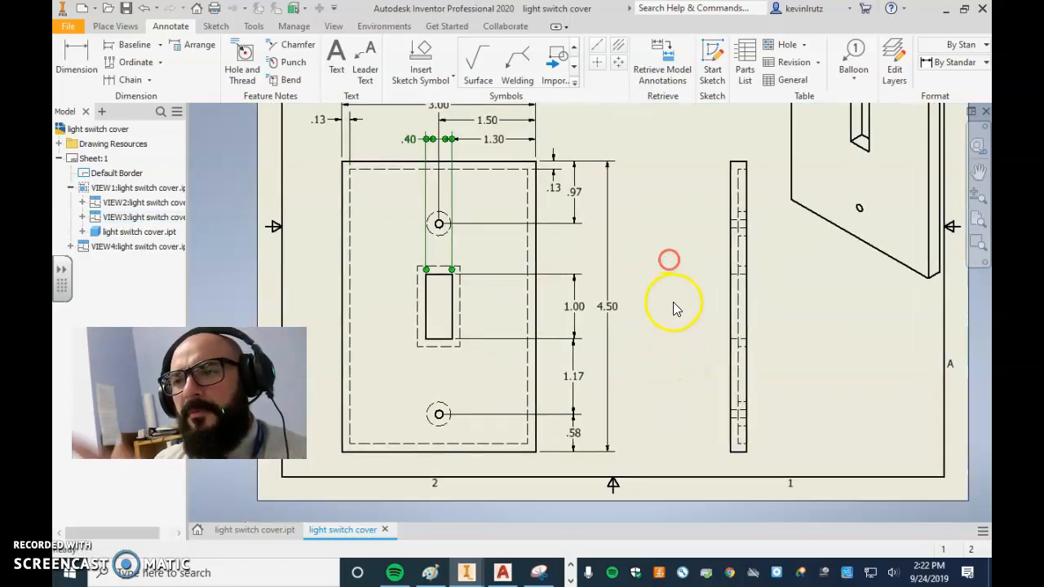
scroll(661, 503, down, 2)
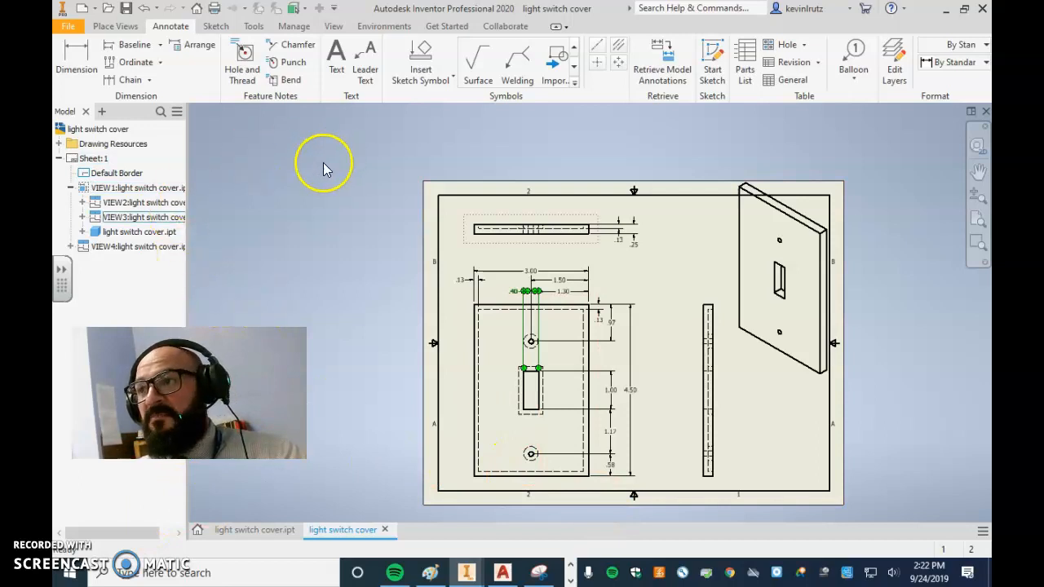
Start printing the light switch cover drawing
click(71, 30)
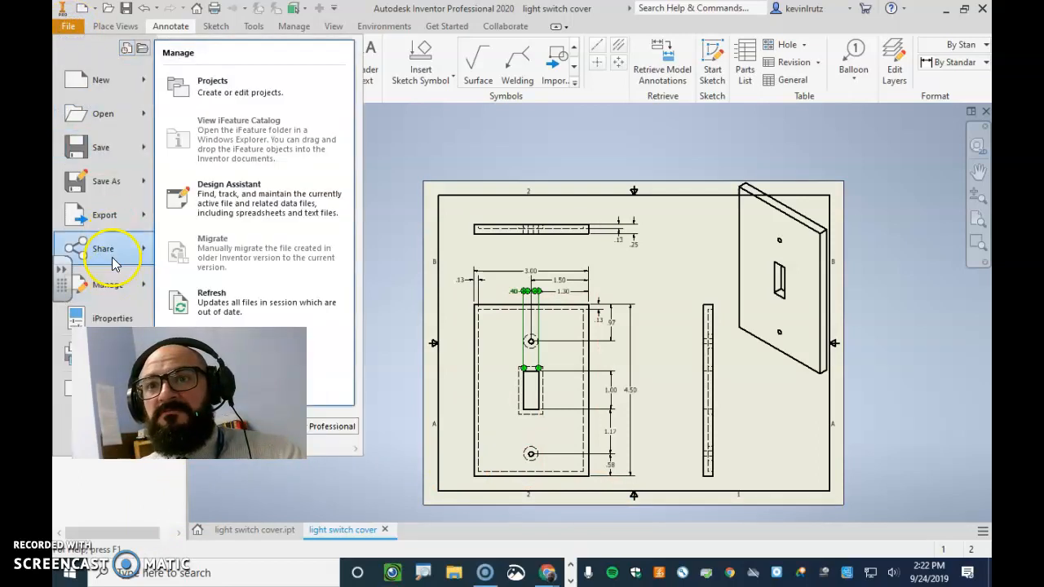
click(69, 27)
click(69, 26)
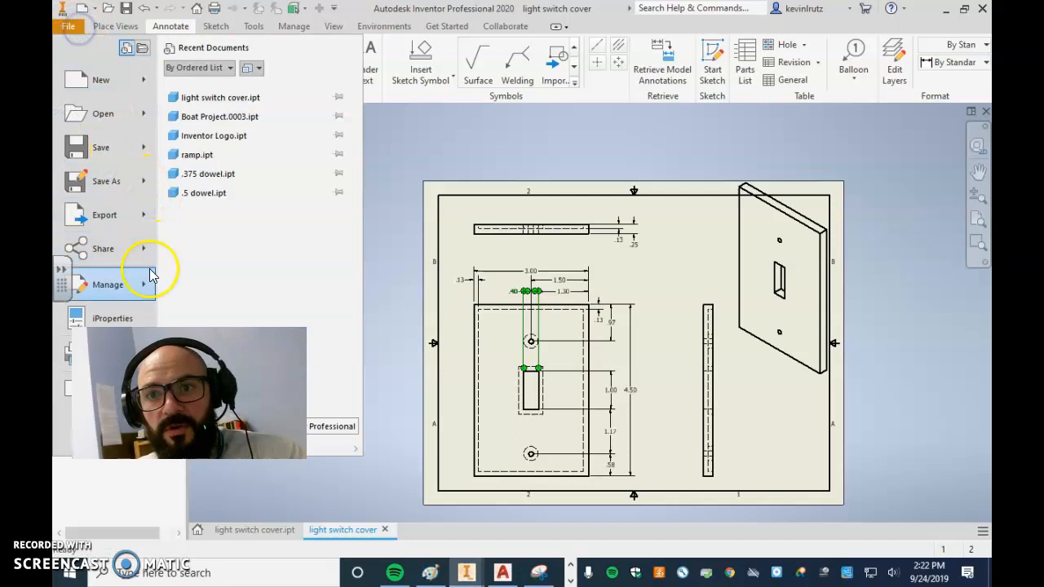
click(64, 361)
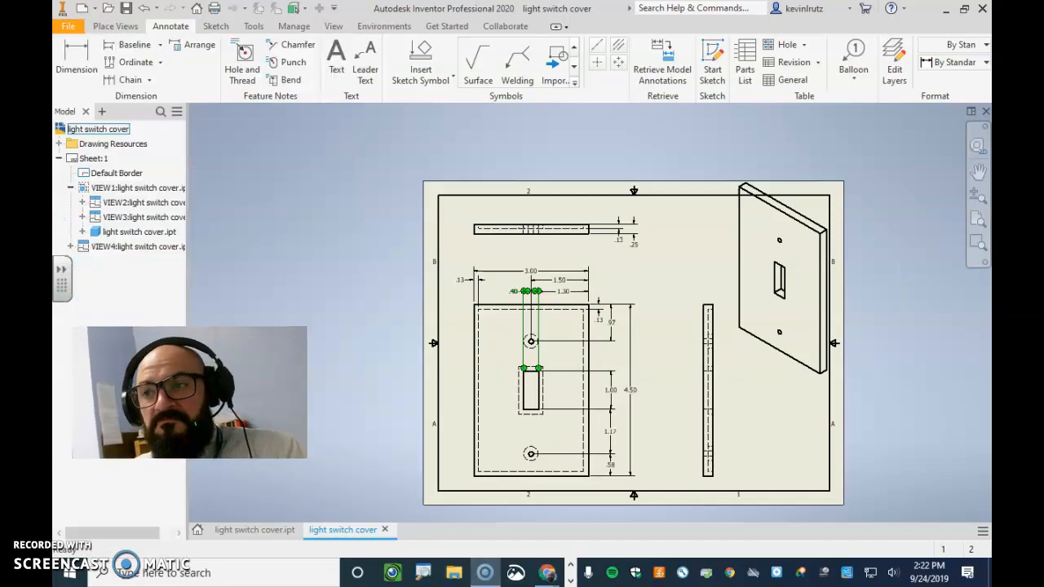